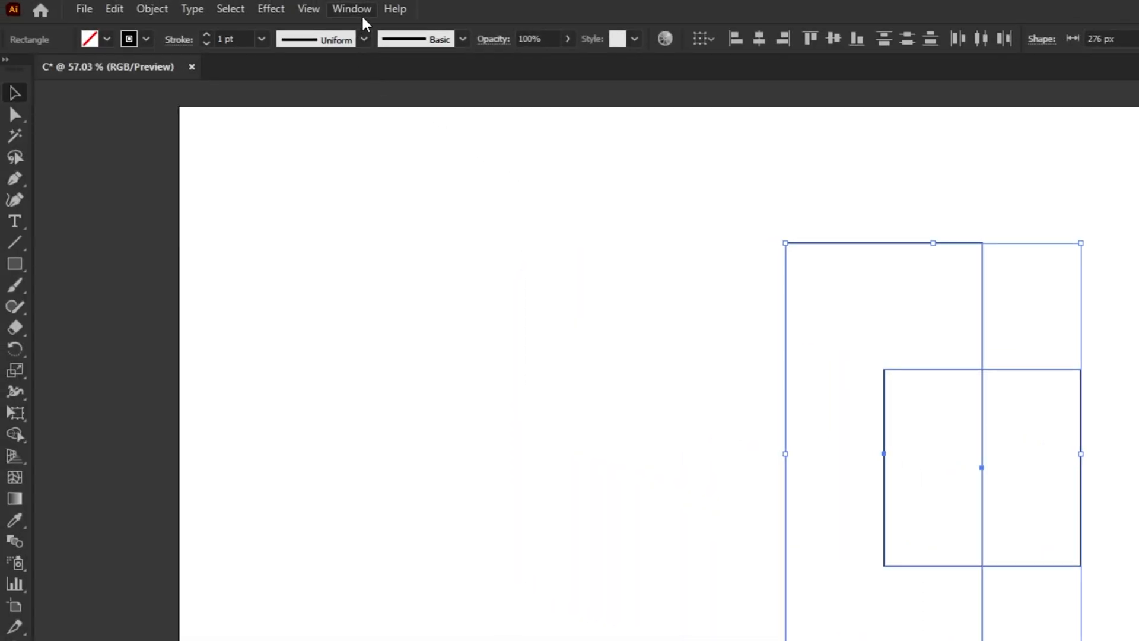
# Step: Centre the small square vertically against the tall rectangle using Align Objects
pyautogui.click(354, 10)
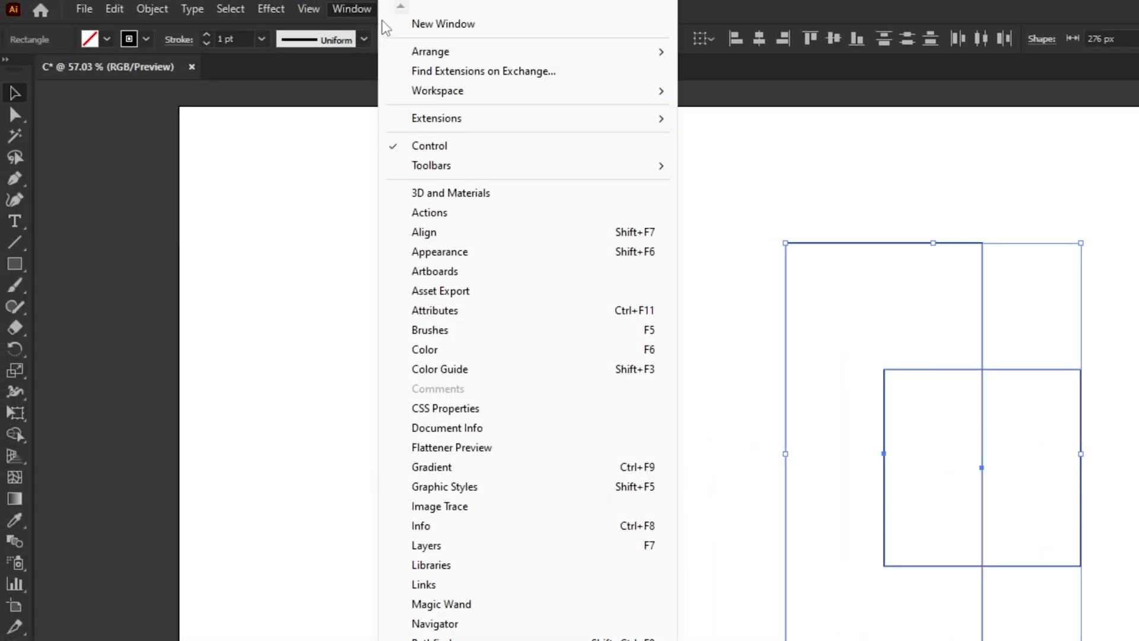
pyautogui.click(515, 233)
pyautogui.moveTo(902, 356); pyautogui.dragTo(815, 349)
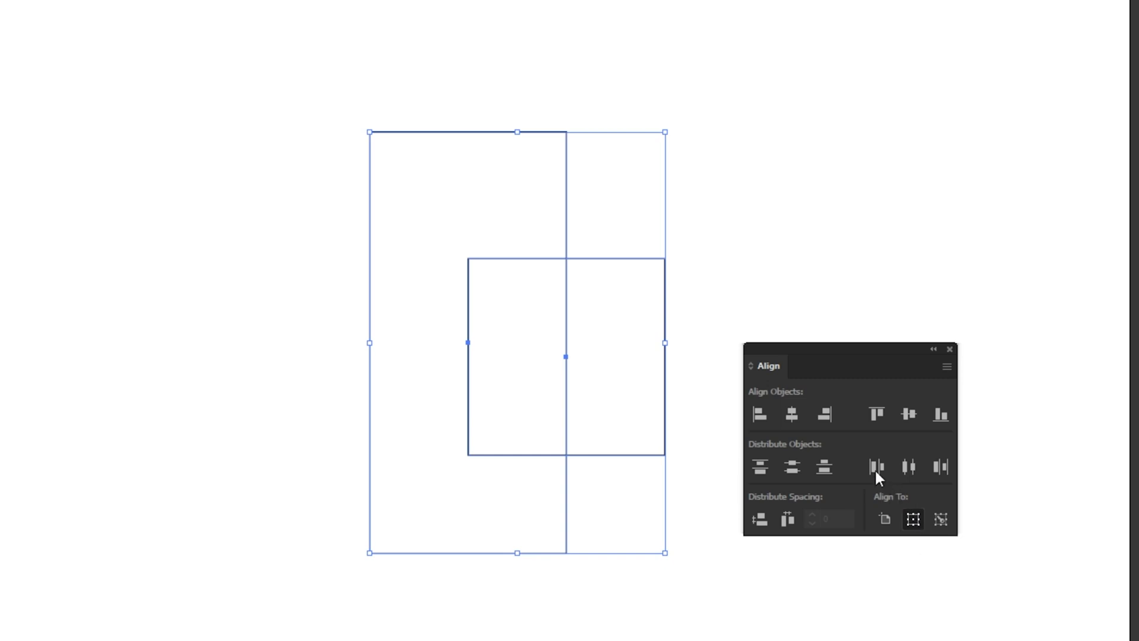
pyautogui.click(906, 419)
pyautogui.click(869, 280)
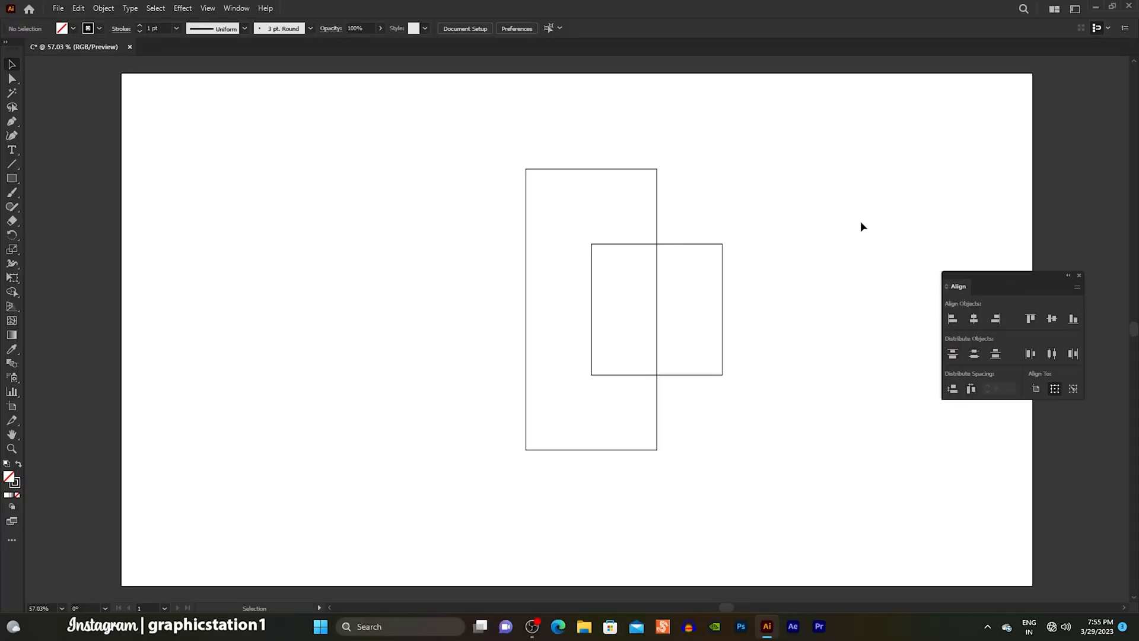
# Step: Subtract the small front square from the tall rectangle with Pathfinder to form a blocky C shape
pyautogui.moveTo(734, 258); pyautogui.dragTo(579, 334)
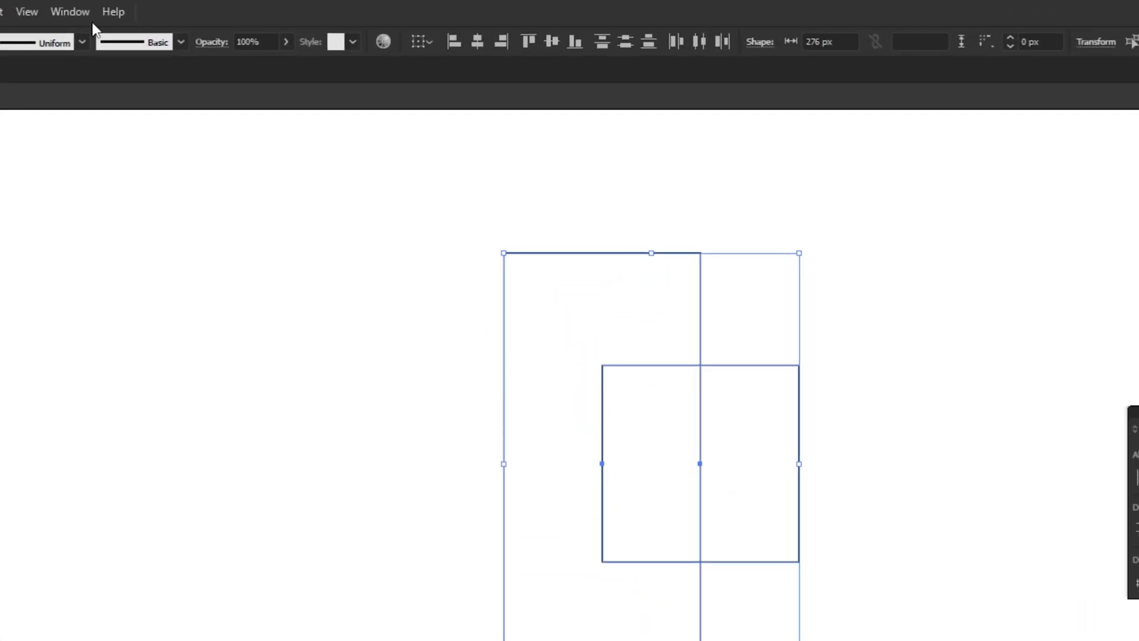
pyautogui.click(69, 11)
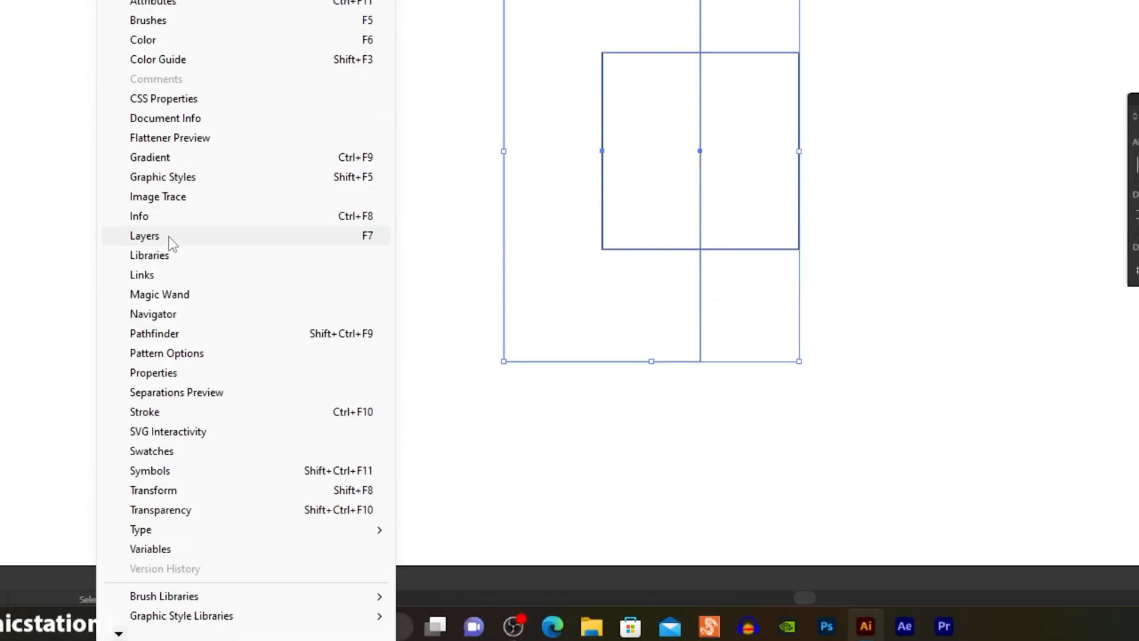
pyautogui.click(235, 336)
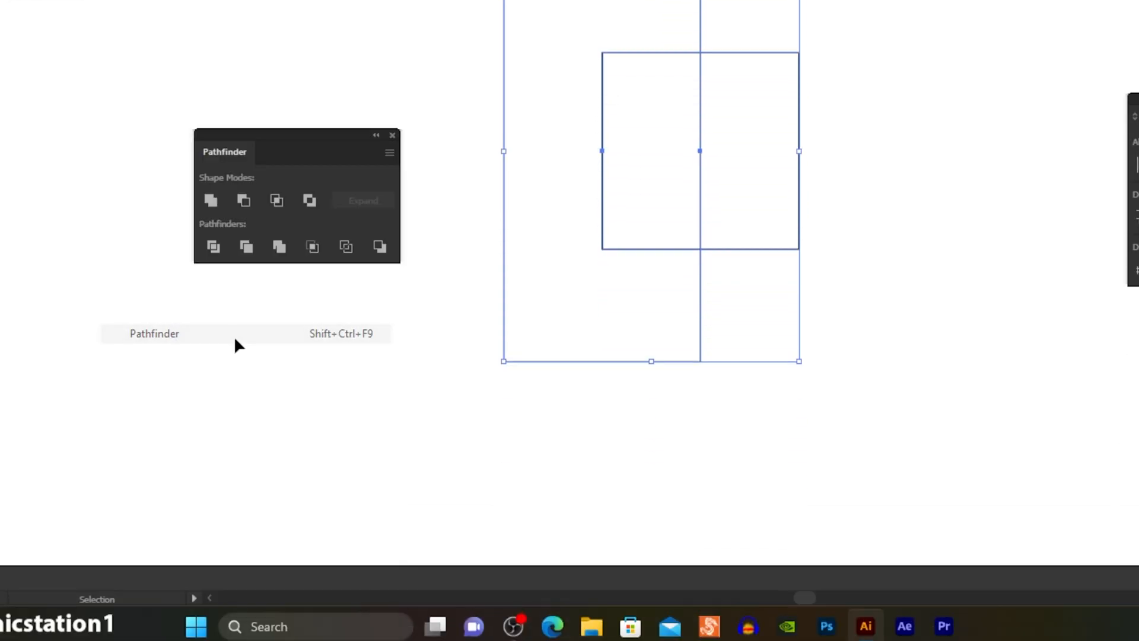
pyautogui.moveTo(306, 297); pyautogui.dragTo(368, 289)
pyautogui.click(307, 356)
pyautogui.moveTo(348, 296); pyautogui.dragTo(988, 427)
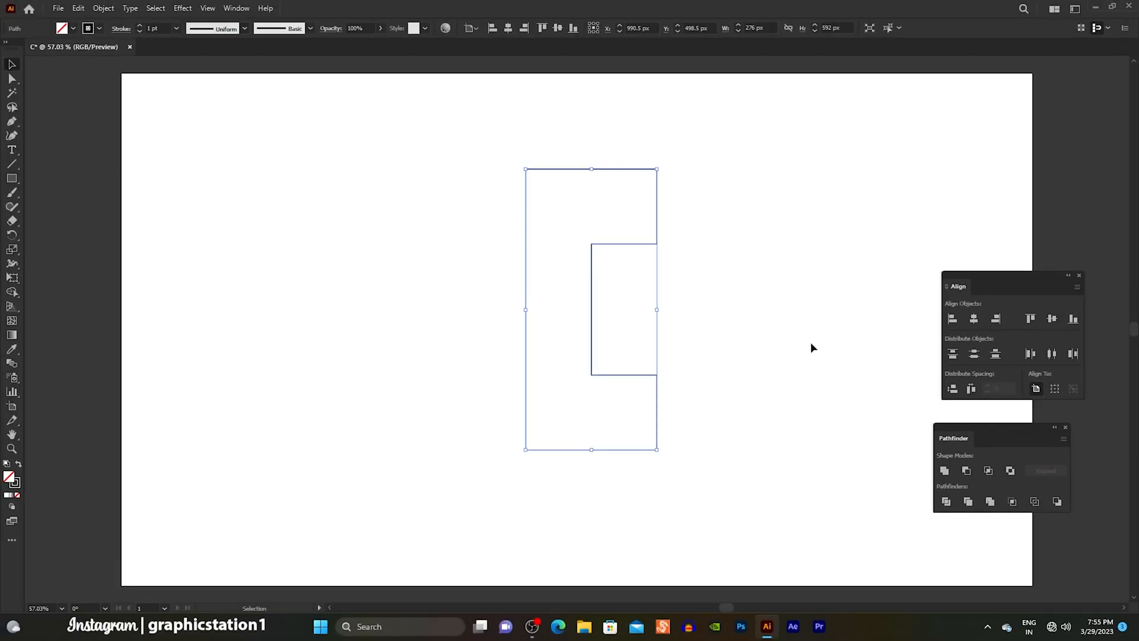
pyautogui.click(812, 347)
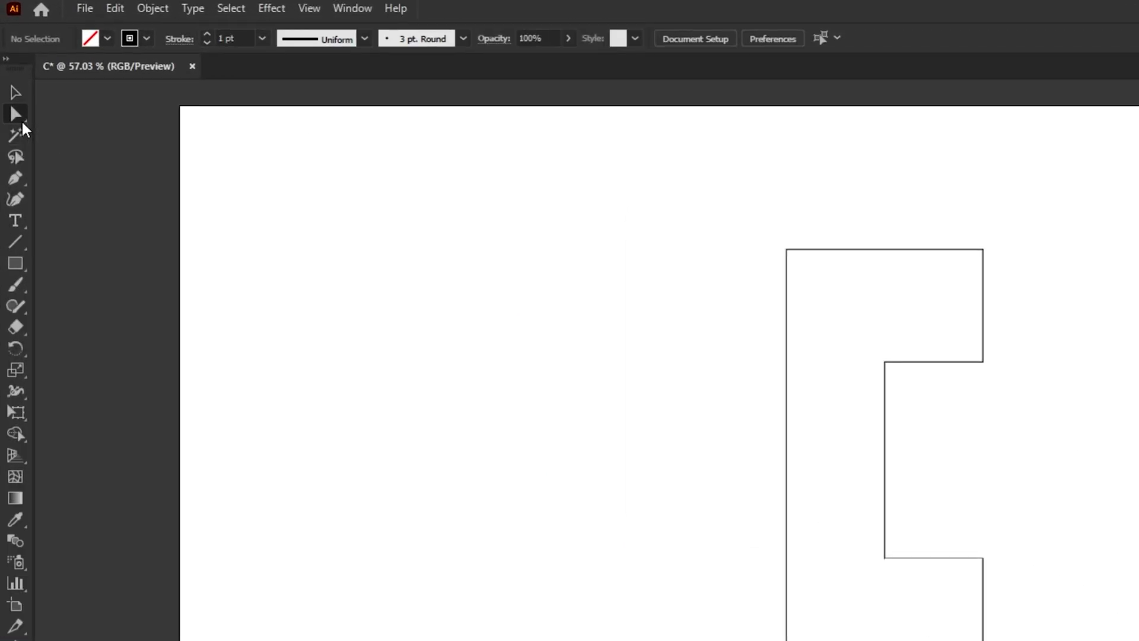
# Step: Delete the inner notch edge of the C shape by its two anchor points, leaving an open path
pyautogui.click(21, 120)
pyautogui.click(97, 118)
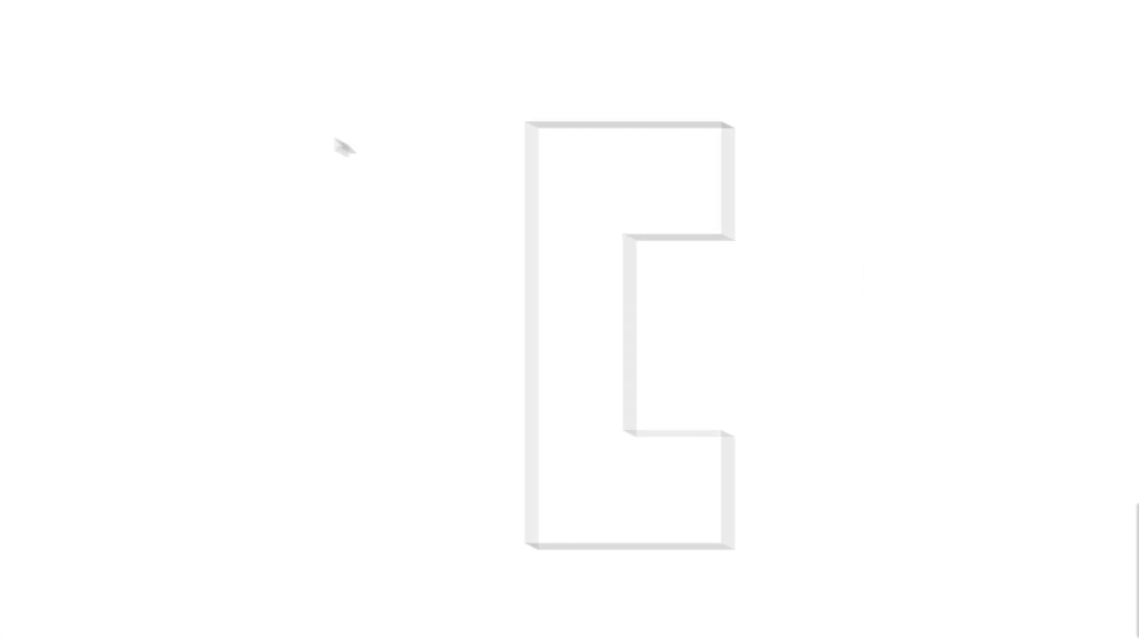
pyautogui.moveTo(552, 218); pyautogui.dragTo(592, 444)
pyautogui.press('Delete')
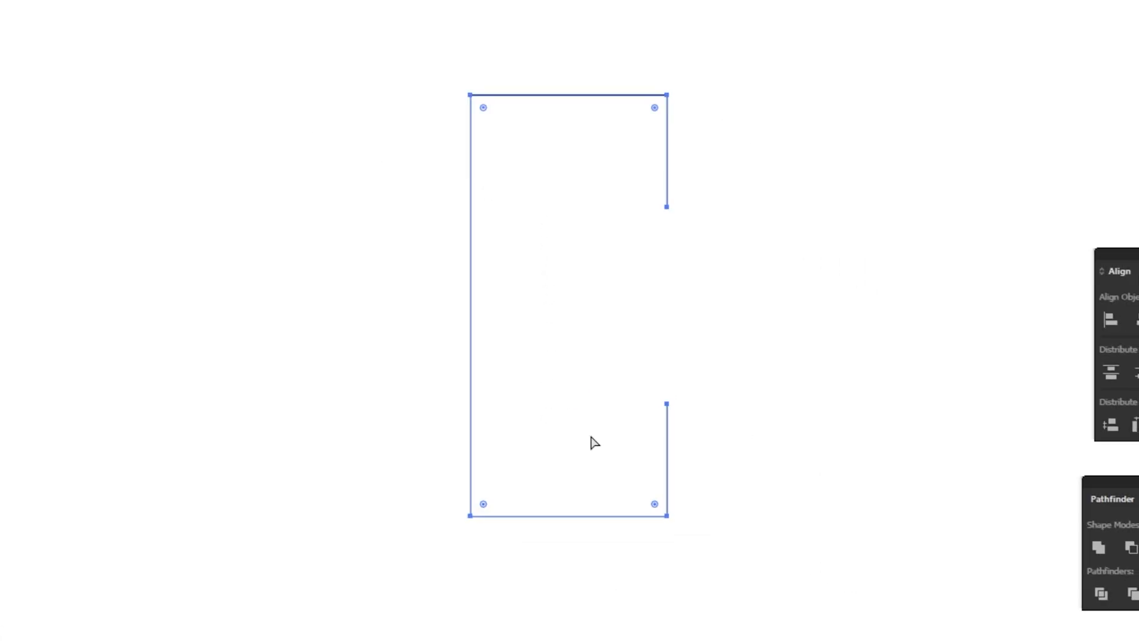
# Step: Round all four corners of the open C path to the maximum radius so its ends become semicircular
pyautogui.moveTo(655, 110); pyautogui.dragTo(599, 285)
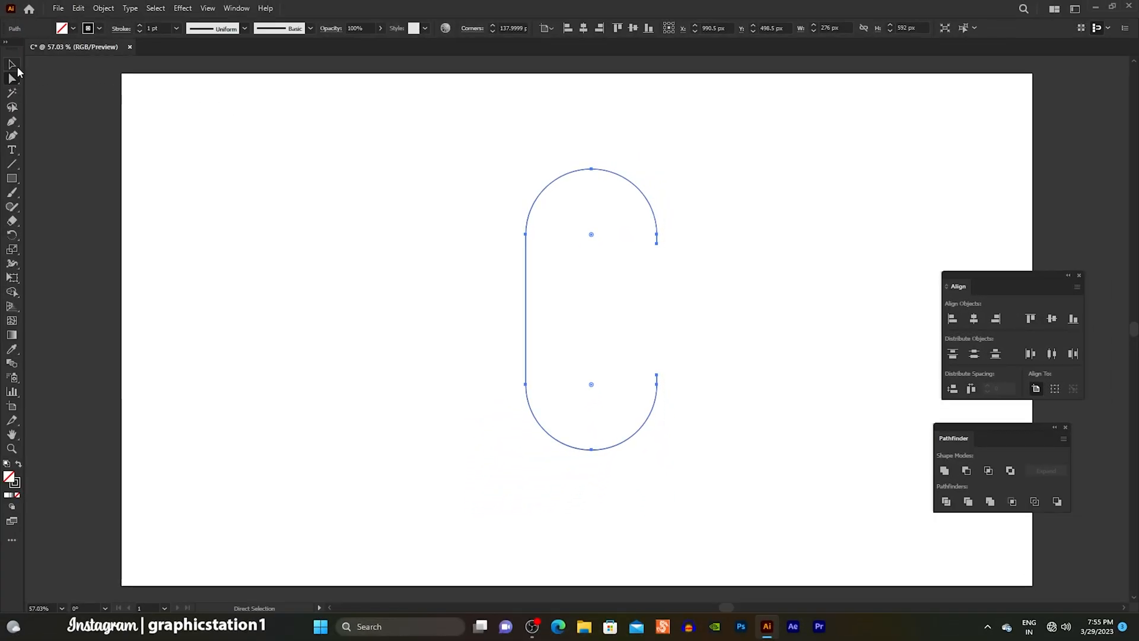
pyautogui.click(17, 67)
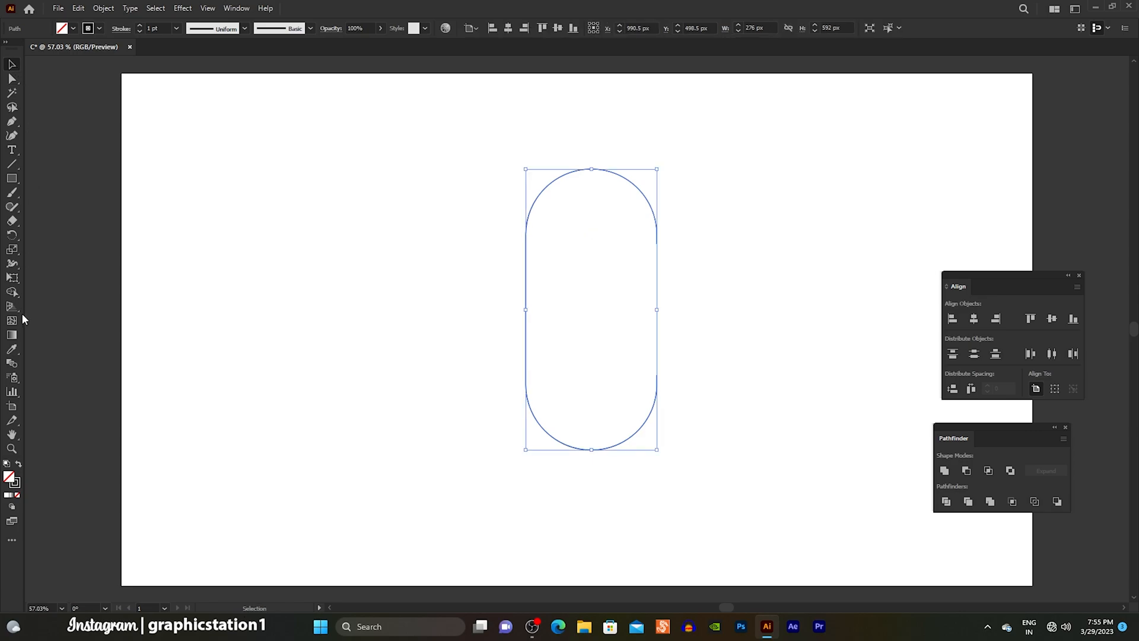
pyautogui.click(13, 450)
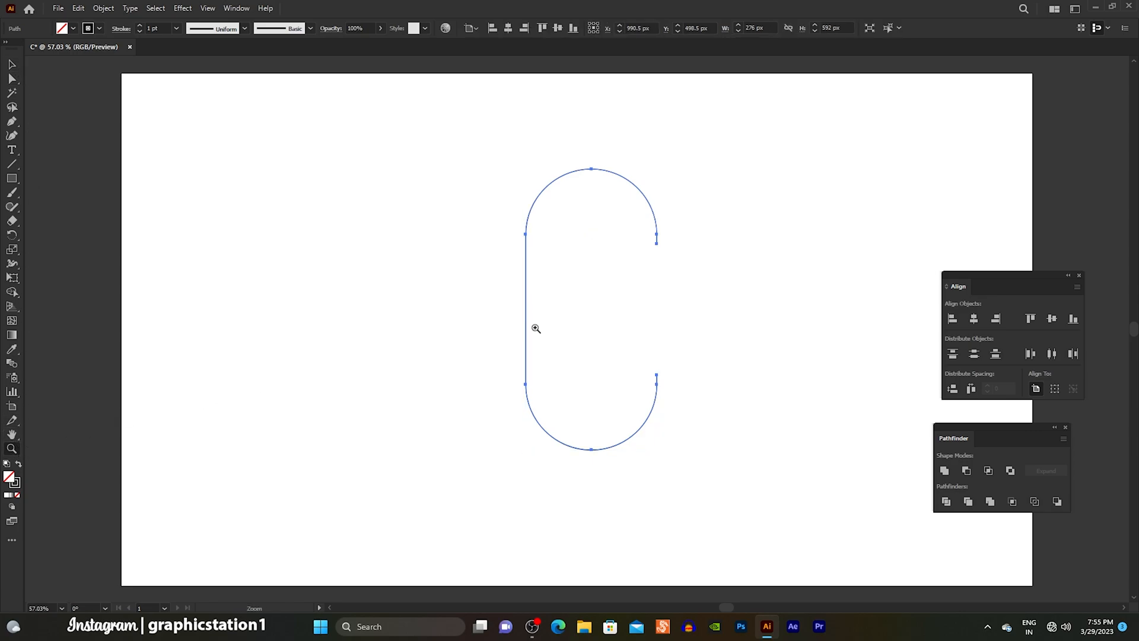
pyautogui.moveTo(577, 321); pyautogui.dragTo(633, 382)
pyautogui.moveTo(632, 272); pyautogui.dragTo(601, 332)
pyautogui.click(11, 67)
pyautogui.click(361, 261)
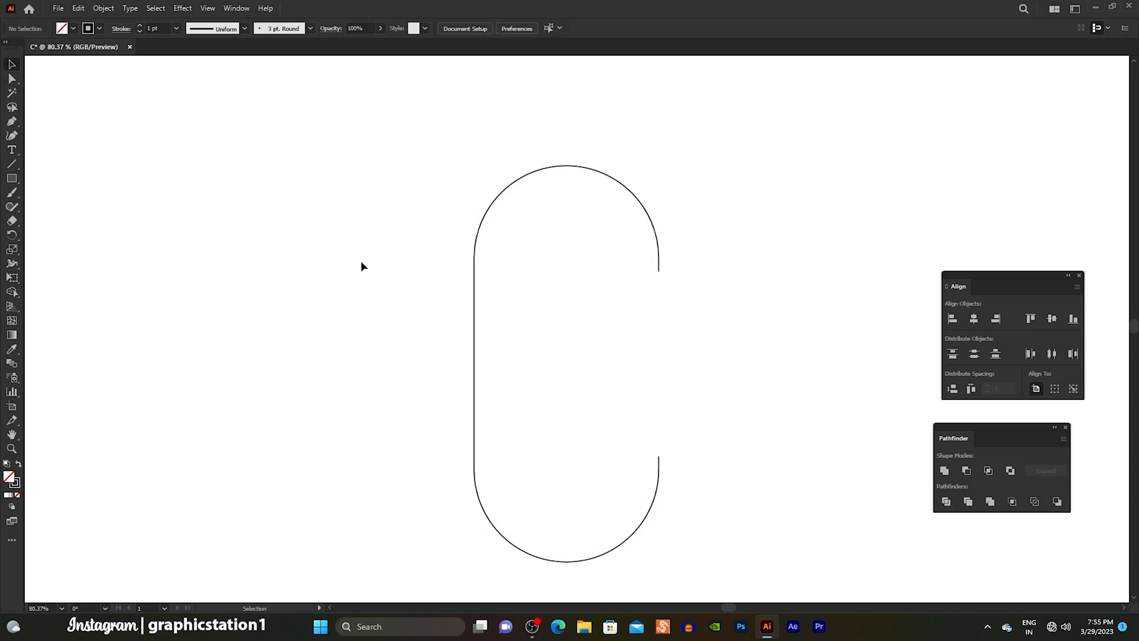
# Step: Draw a circle about 102 px in diameter in the empty area above and beside the C path
pyautogui.click(13, 139)
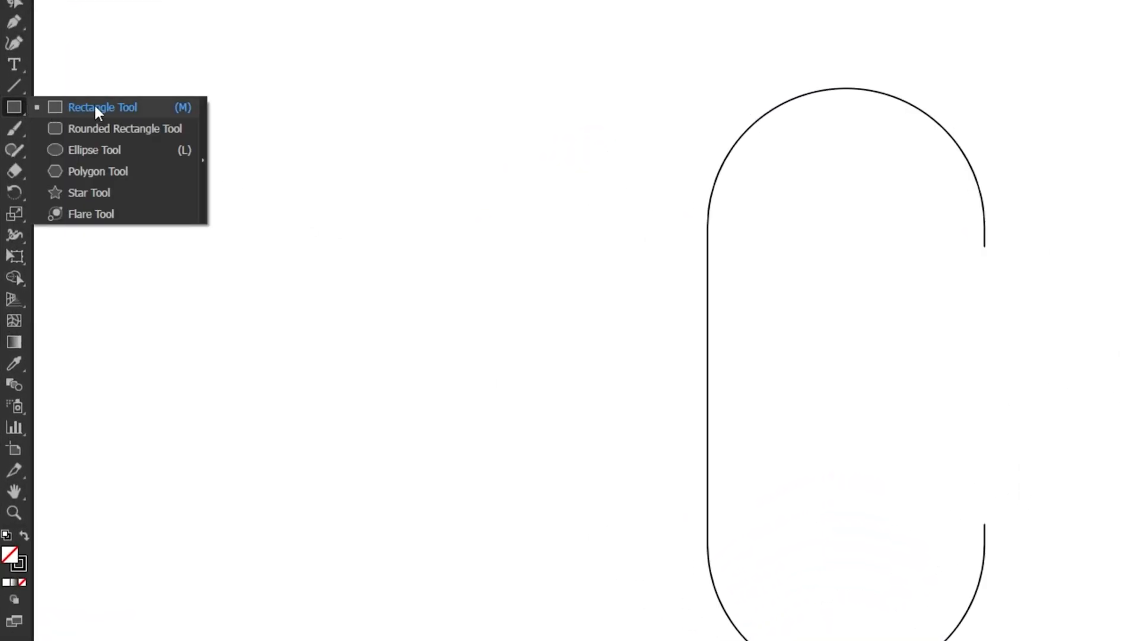
pyautogui.click(146, 153)
pyautogui.moveTo(421, 94); pyautogui.dragTo(473, 51)
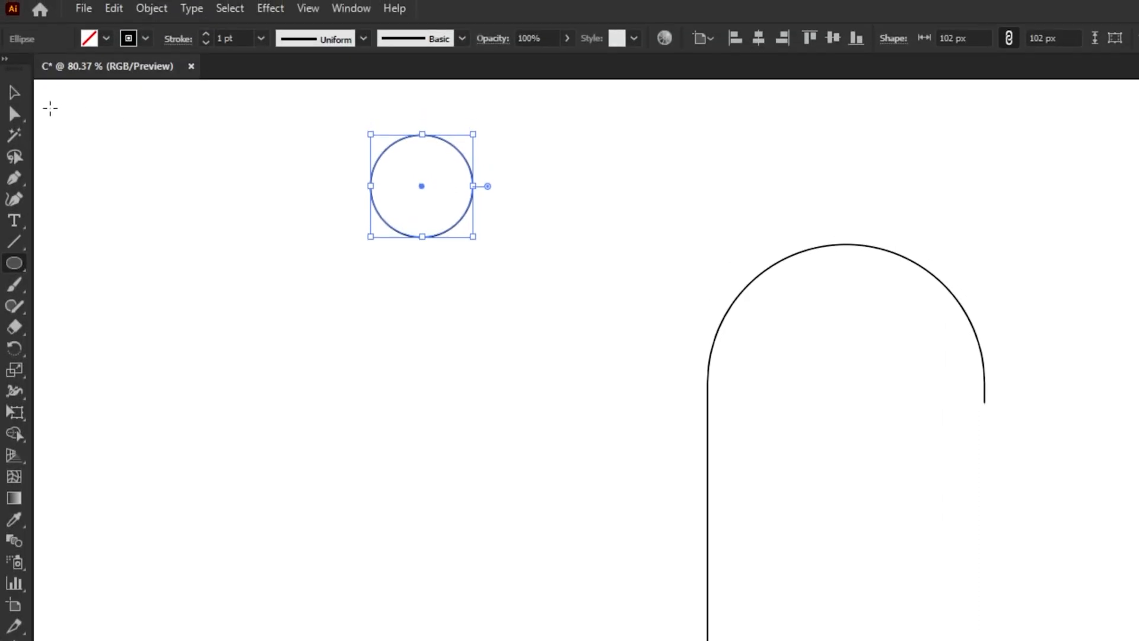
pyautogui.click(18, 96)
# Step: Fill the circle with the White, Black preset gradient
pyautogui.click(344, 10)
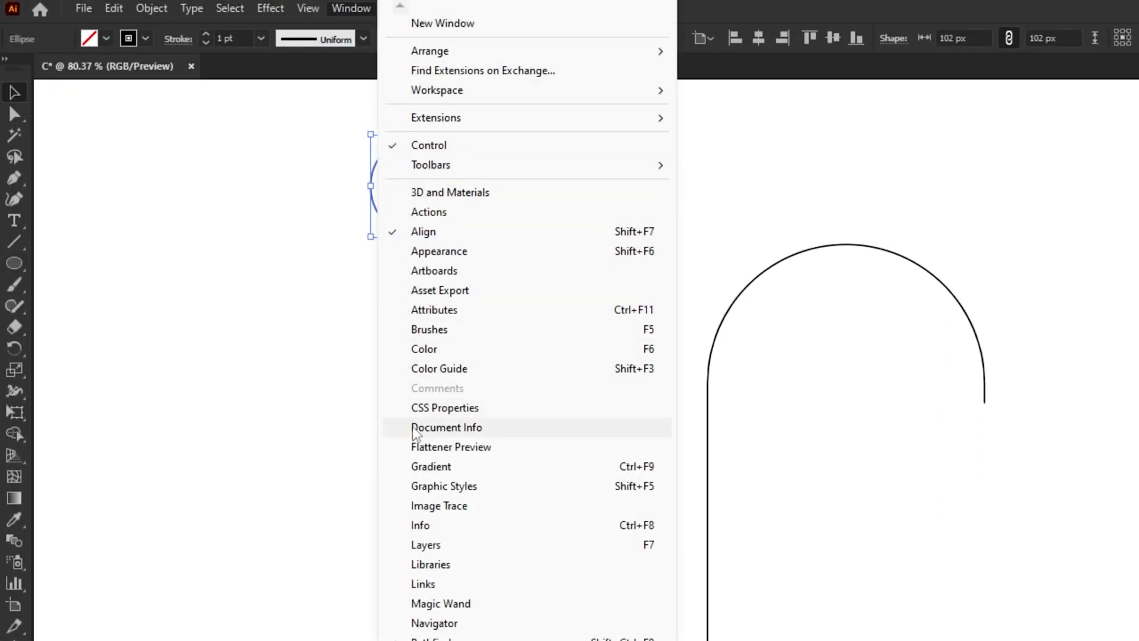
pyautogui.click(497, 467)
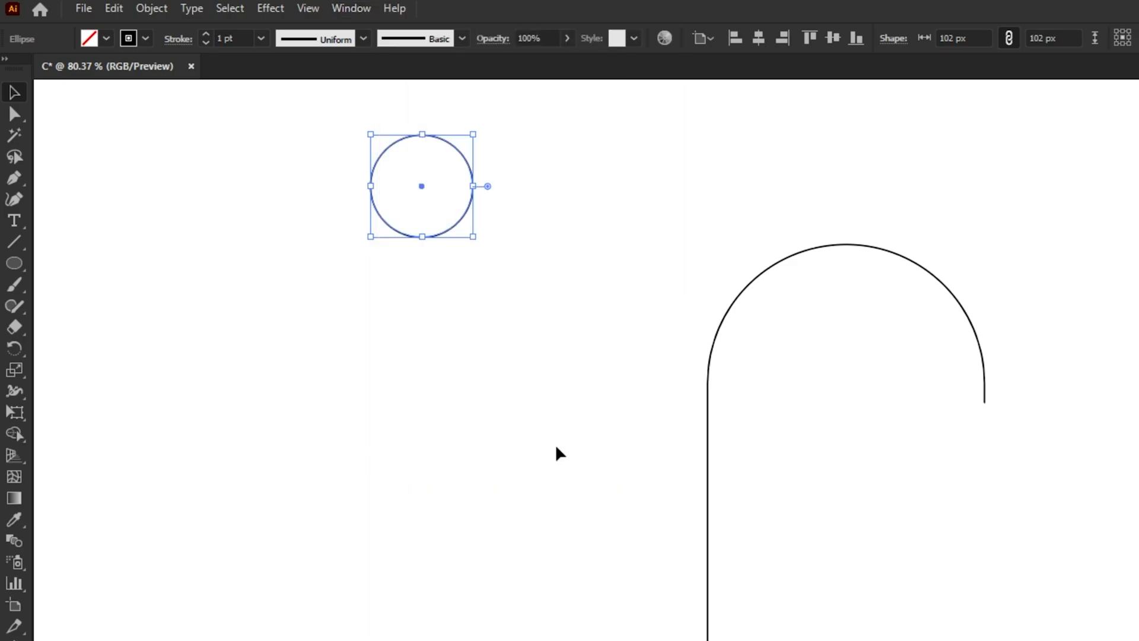
pyautogui.moveTo(1066, 193); pyautogui.dragTo(555, 184)
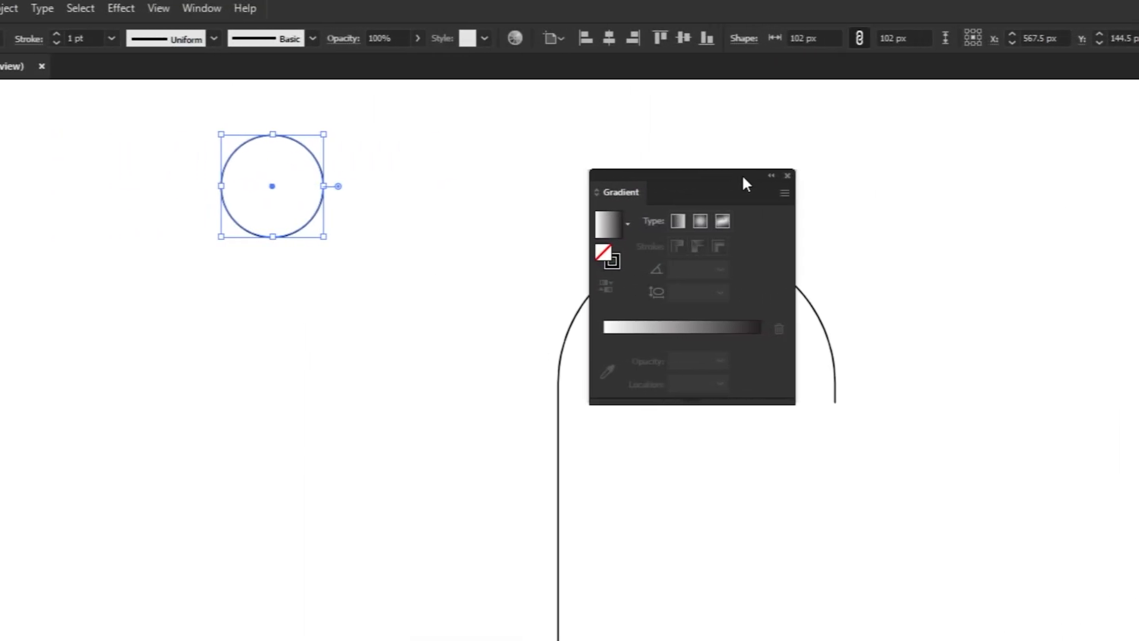
pyautogui.click(629, 224)
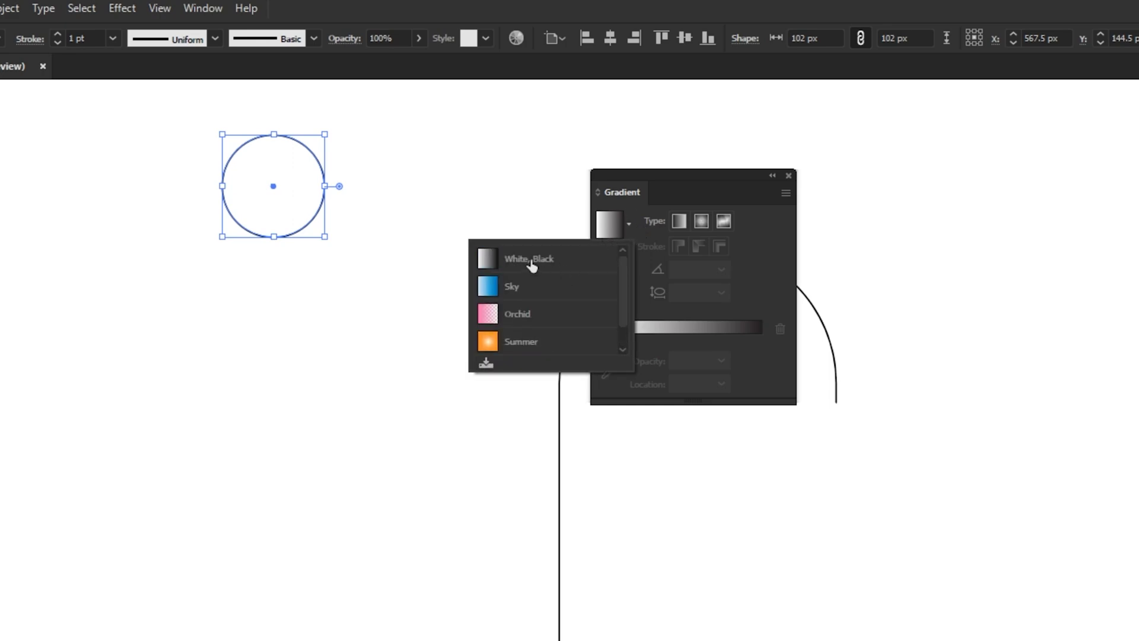
pyautogui.click(531, 263)
# Step: Recolour the circle's gradient, with cyan for the start stop and dark blue for the end stop
pyautogui.click(605, 359)
pyautogui.doubleClick(605, 359)
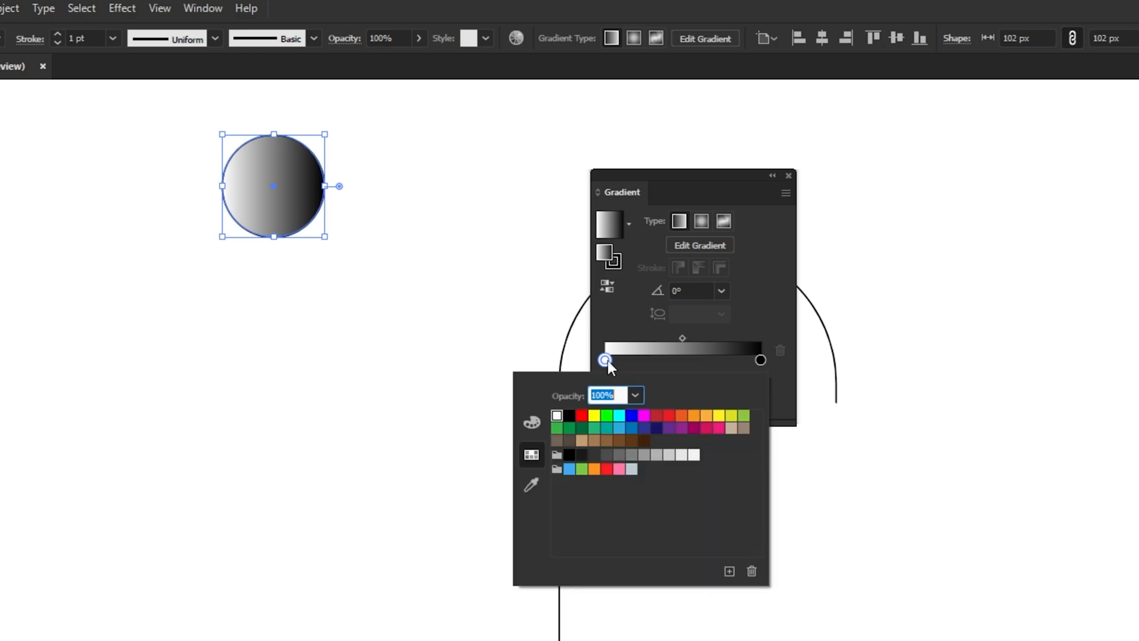
pyautogui.click(619, 416)
pyautogui.click(639, 365)
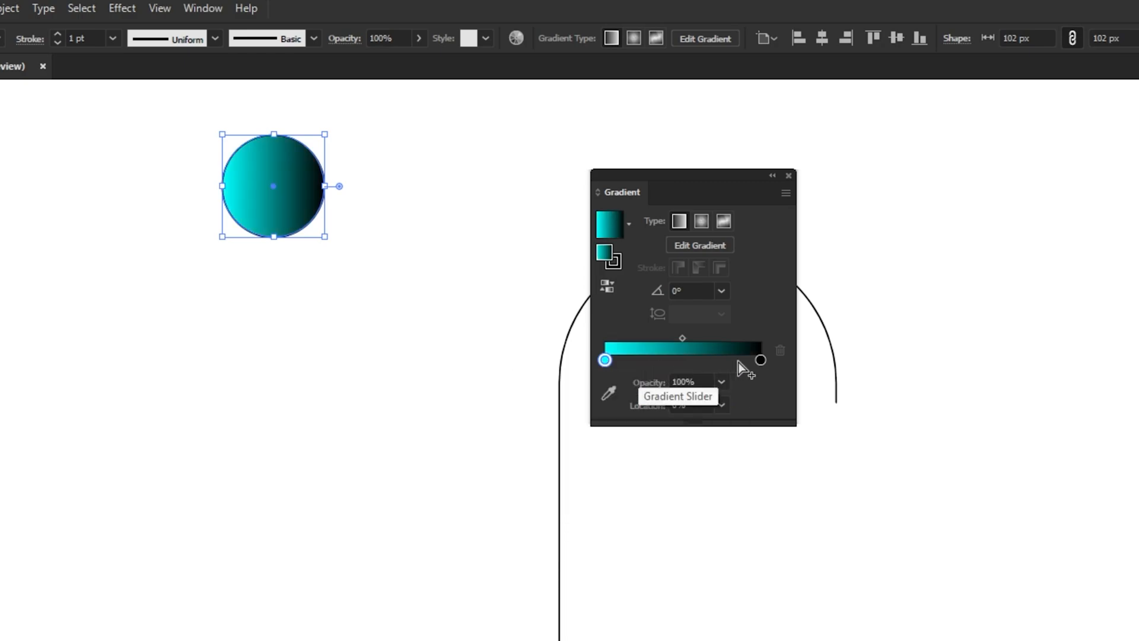
pyautogui.doubleClick(760, 359)
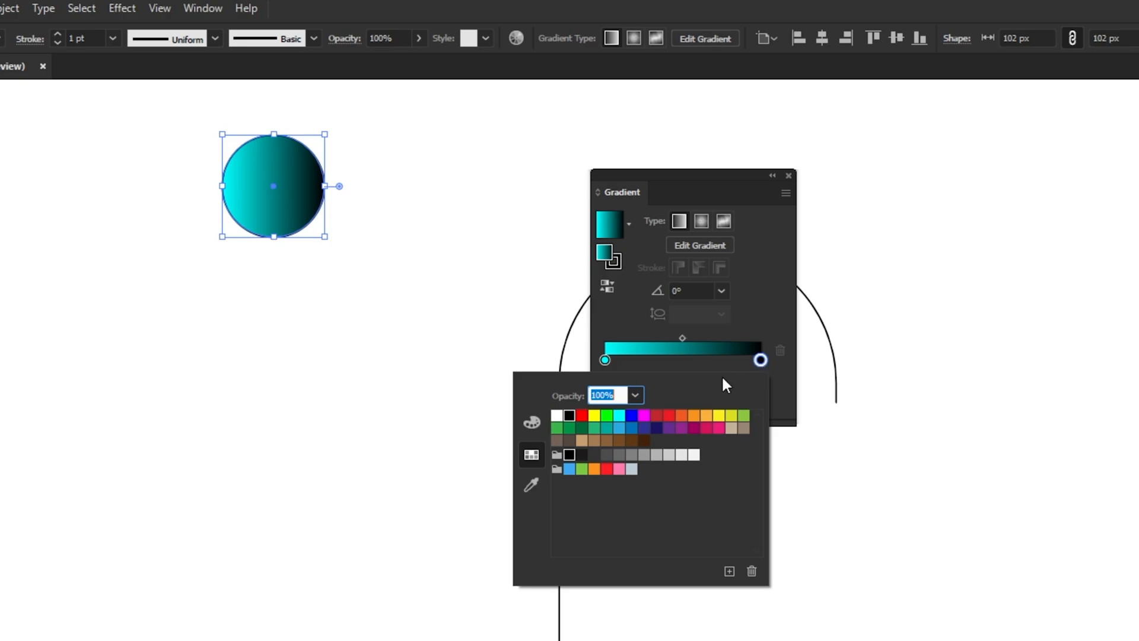
pyautogui.click(657, 430)
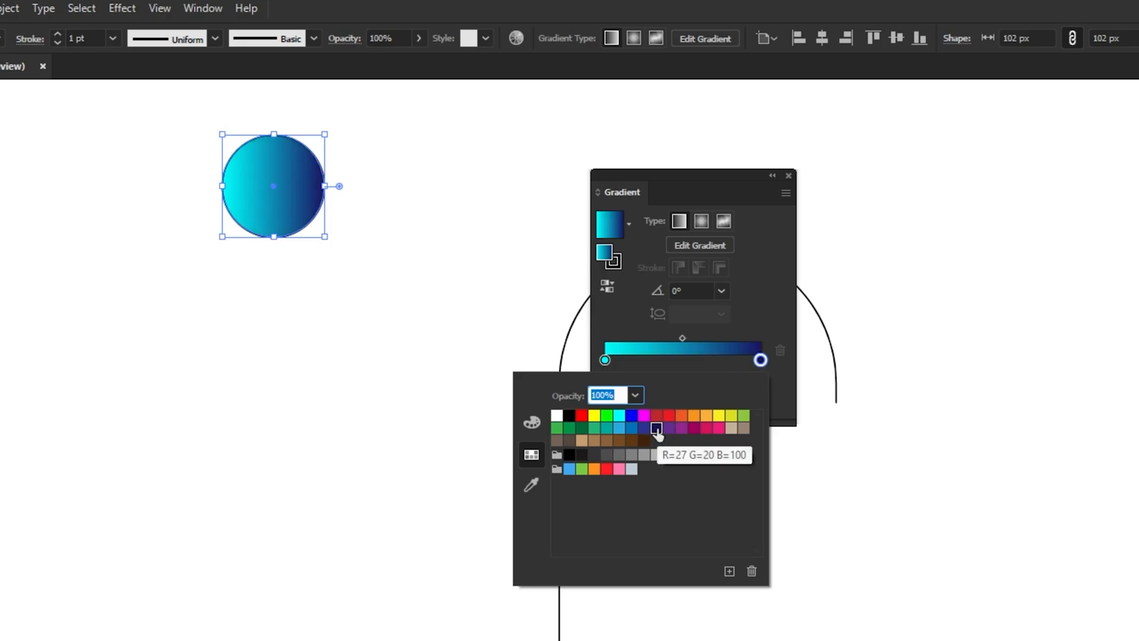
pyautogui.click(657, 363)
pyautogui.moveTo(699, 169); pyautogui.dragTo(1009, 127)
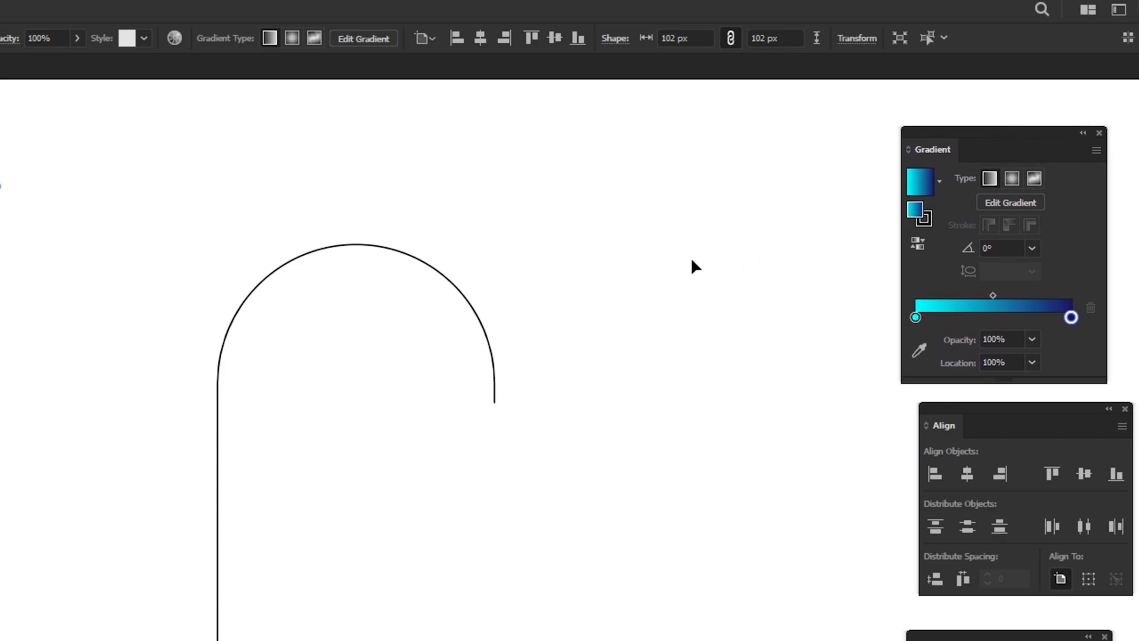
pyautogui.click(653, 255)
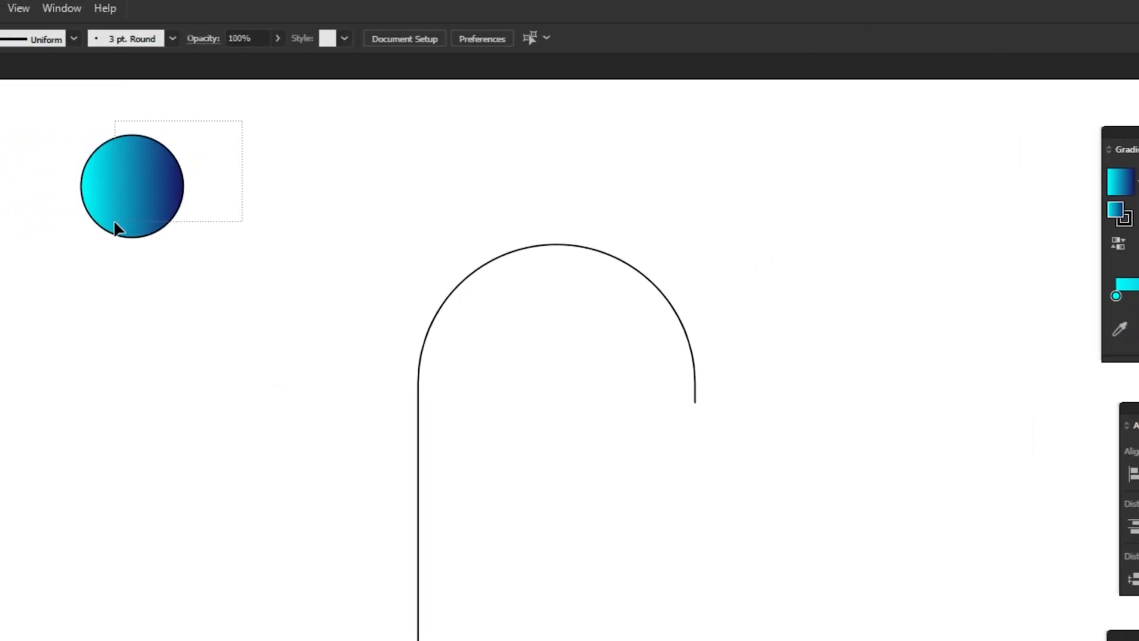
# Step: Remove the stroke from the gradient circle
pyautogui.moveTo(115, 228); pyautogui.dragTo(115, 225)
pyautogui.click(142, 37)
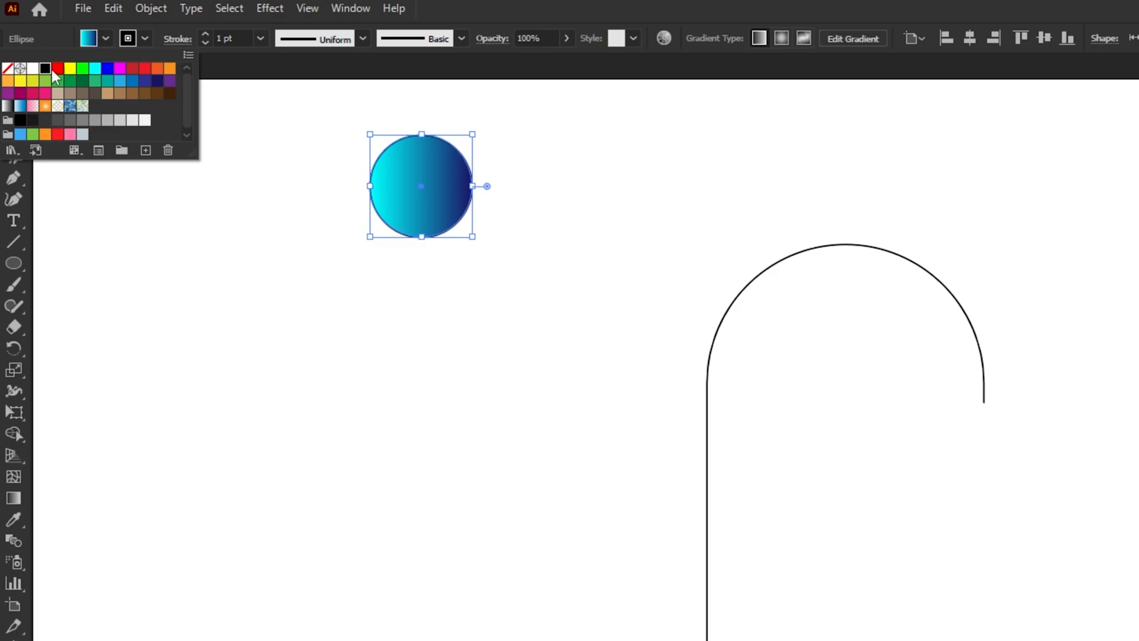
pyautogui.click(14, 71)
pyautogui.click(32, 36)
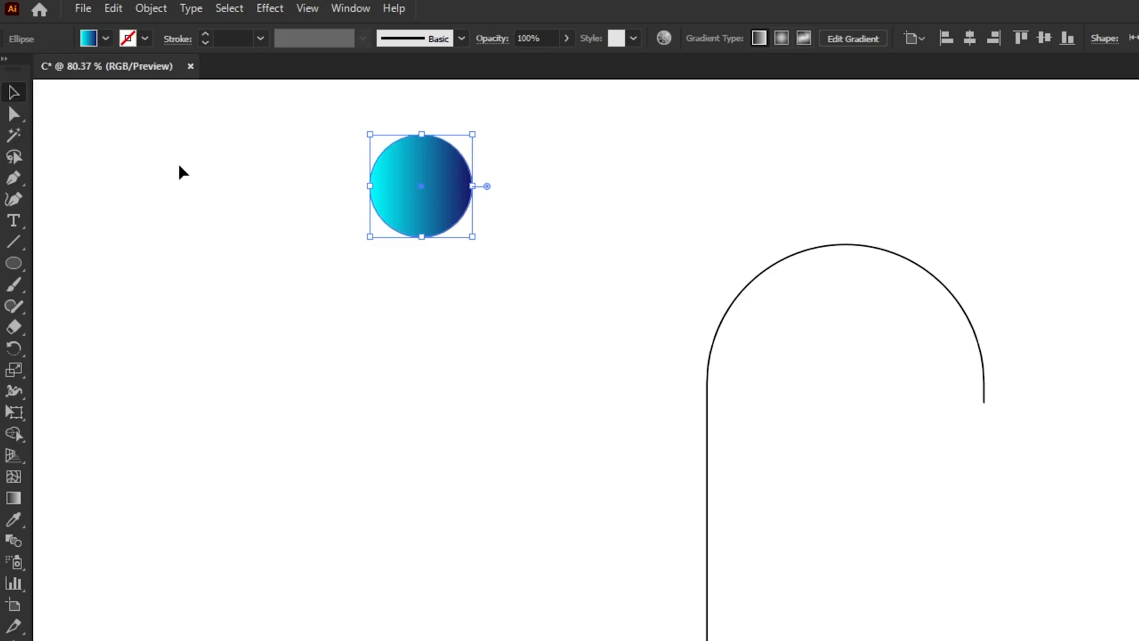
# Step: Paste a copy of the gradient circle in front and move it about 585 px horizontally, level with the original
pyautogui.click(320, 146)
pyautogui.moveTo(323, 145); pyautogui.dragTo(443, 219)
pyautogui.click(124, 10)
pyautogui.click(140, 94)
pyautogui.click(127, 13)
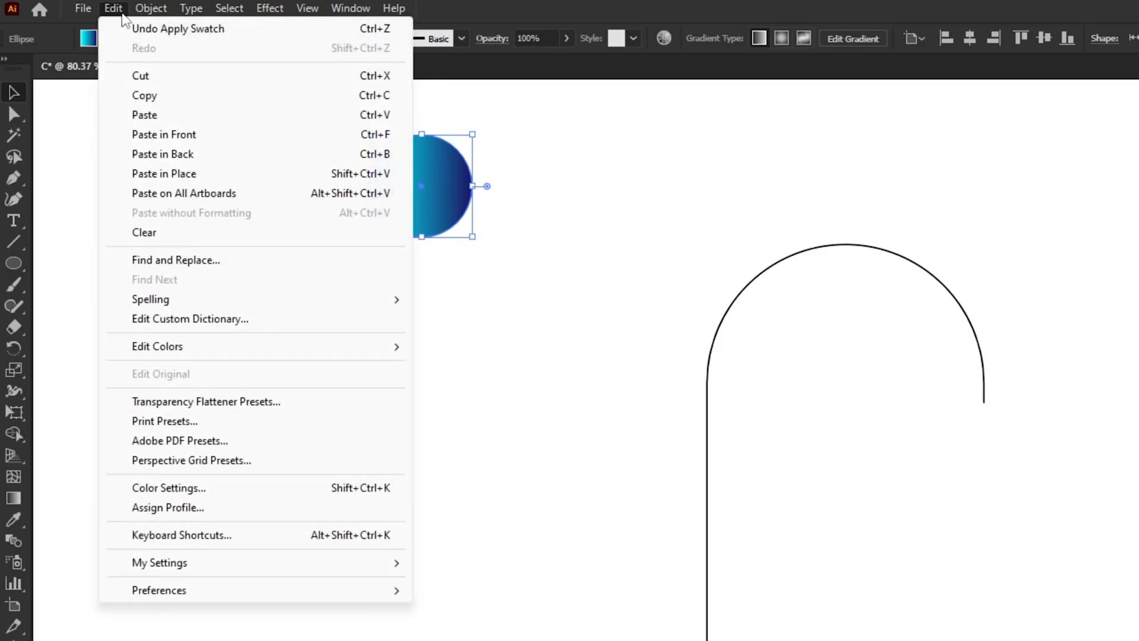
pyautogui.click(123, 135)
pyautogui.moveTo(419, 190); pyautogui.dragTo(812, 188)
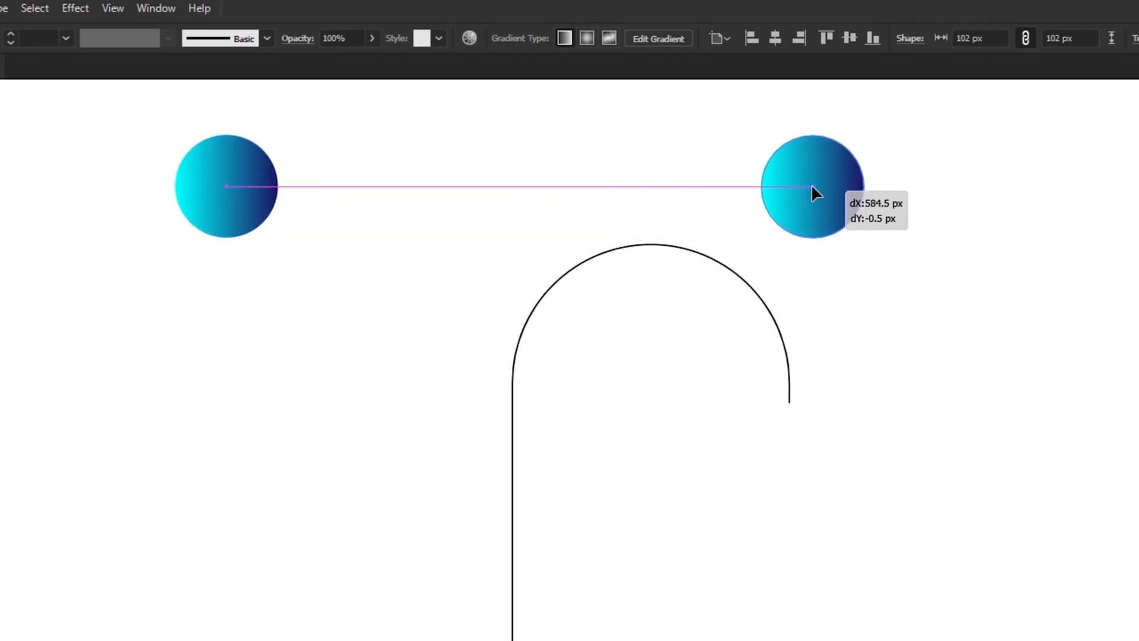
pyautogui.click(692, 162)
# Step: Make a blend between the two gradient circles
pyautogui.moveTo(270, 148); pyautogui.dragTo(855, 177)
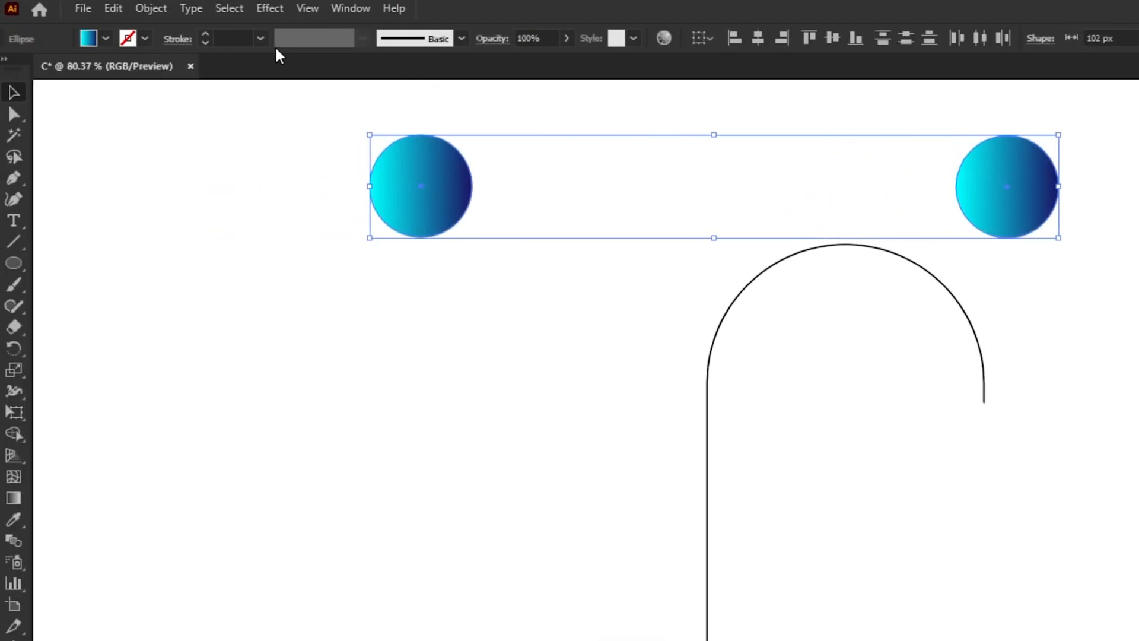
pyautogui.click(151, 8)
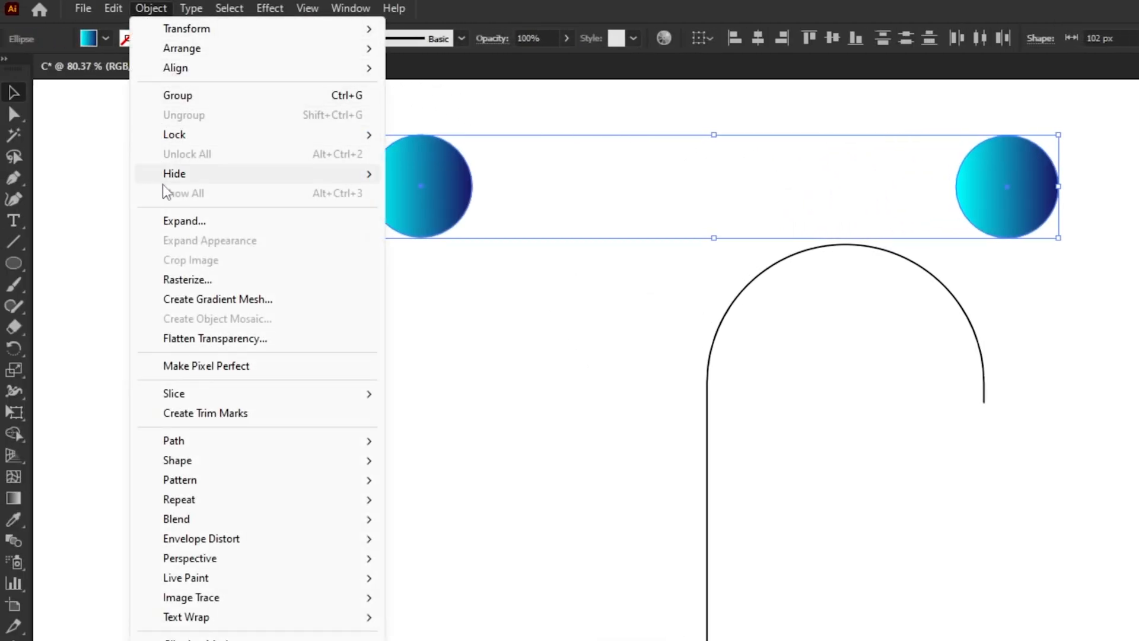
pyautogui.moveTo(196, 518)
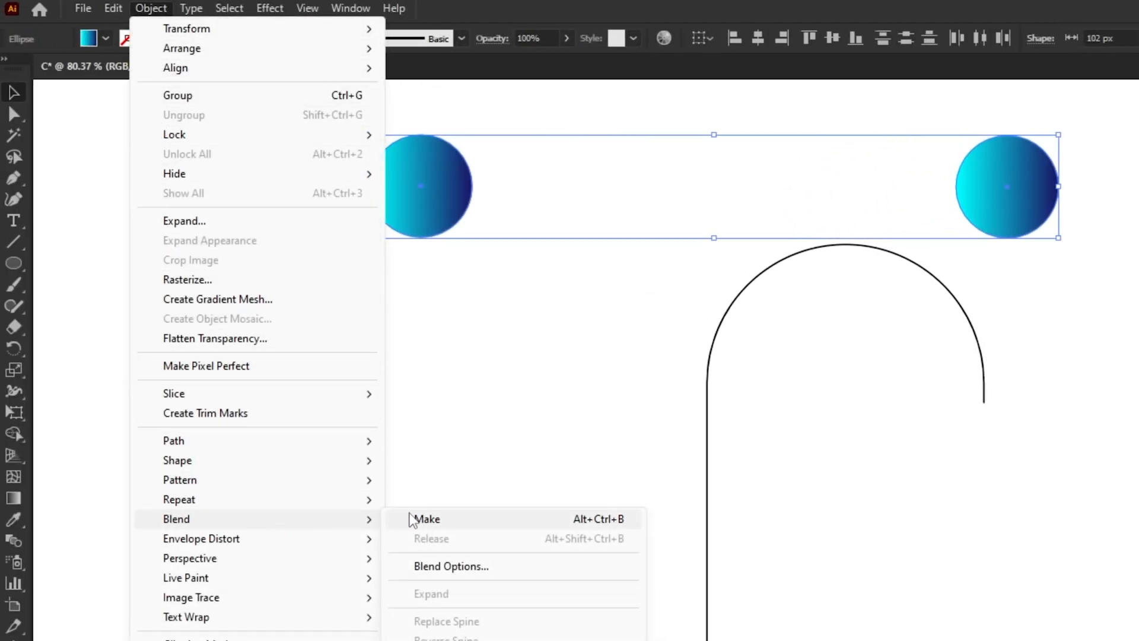
pyautogui.click(437, 520)
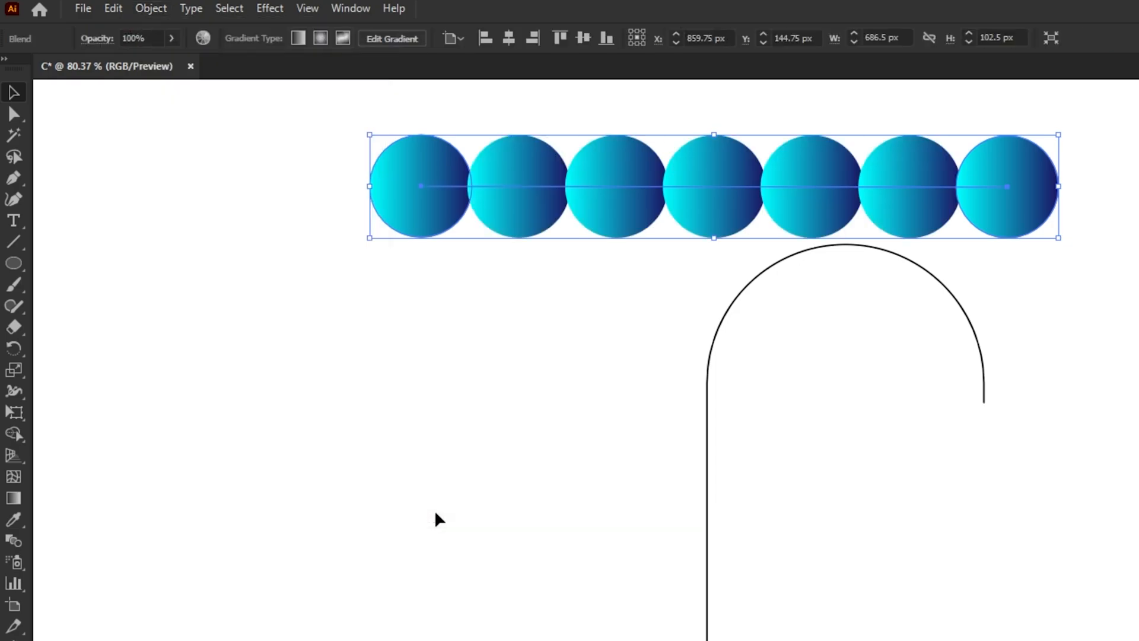
# Step: Set the circle blend's spacing to 1000 specified steps
pyautogui.click(163, 10)
pyautogui.moveTo(297, 518)
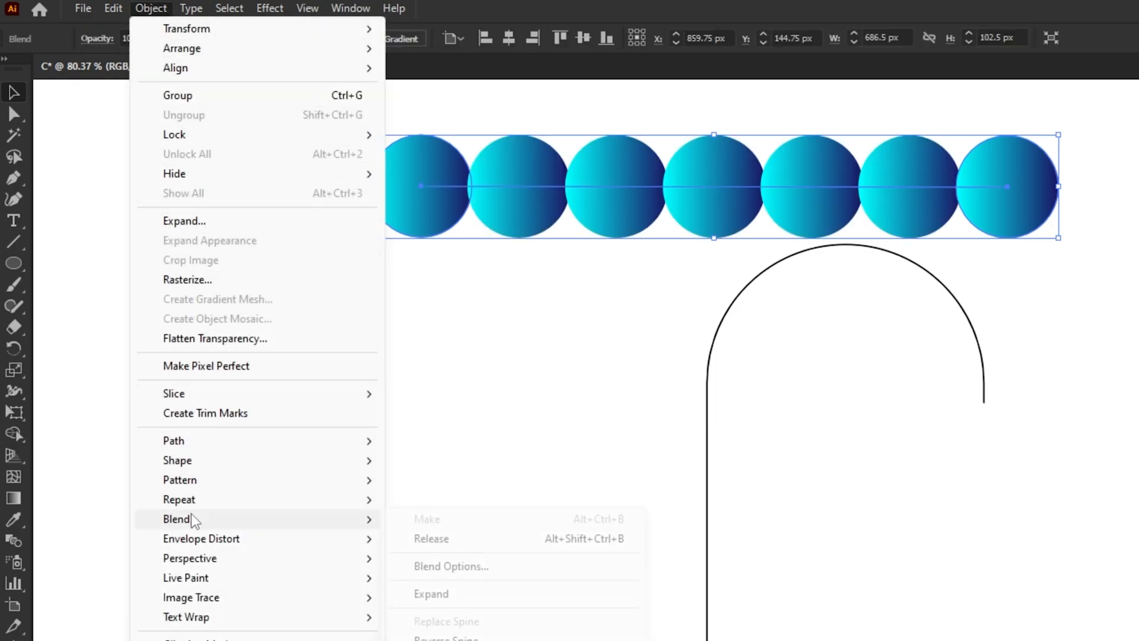
pyautogui.click(398, 571)
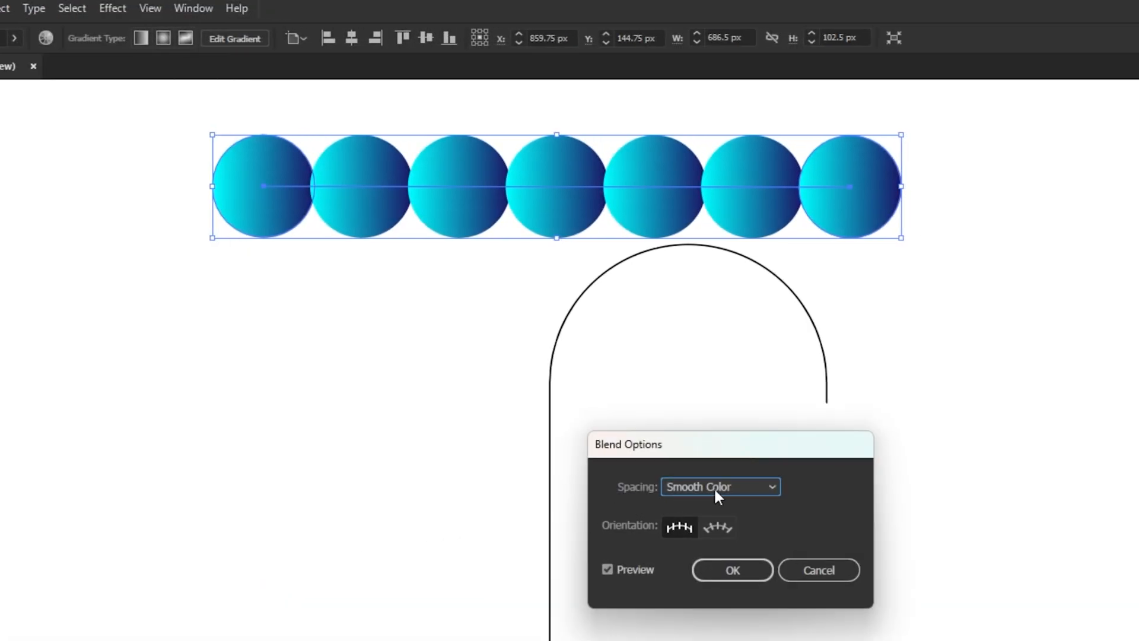
pyautogui.click(716, 487)
pyautogui.click(716, 528)
pyautogui.moveTo(735, 446); pyautogui.dragTo(633, 285)
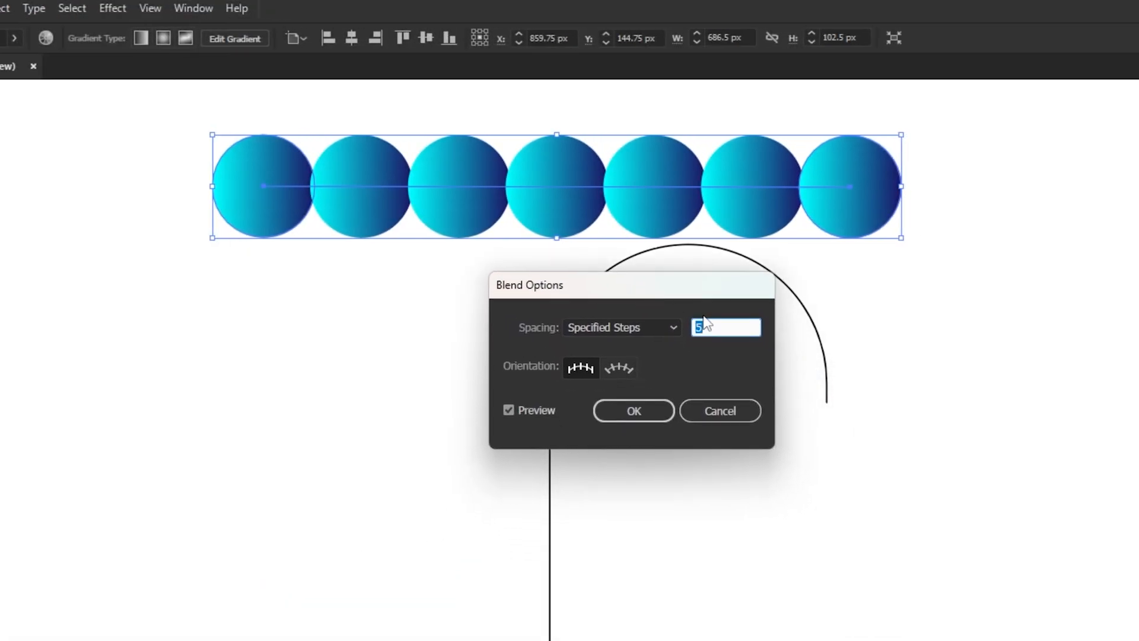
pyautogui.moveTo(705, 326); pyautogui.dragTo(673, 329)
pyautogui.write('1000')
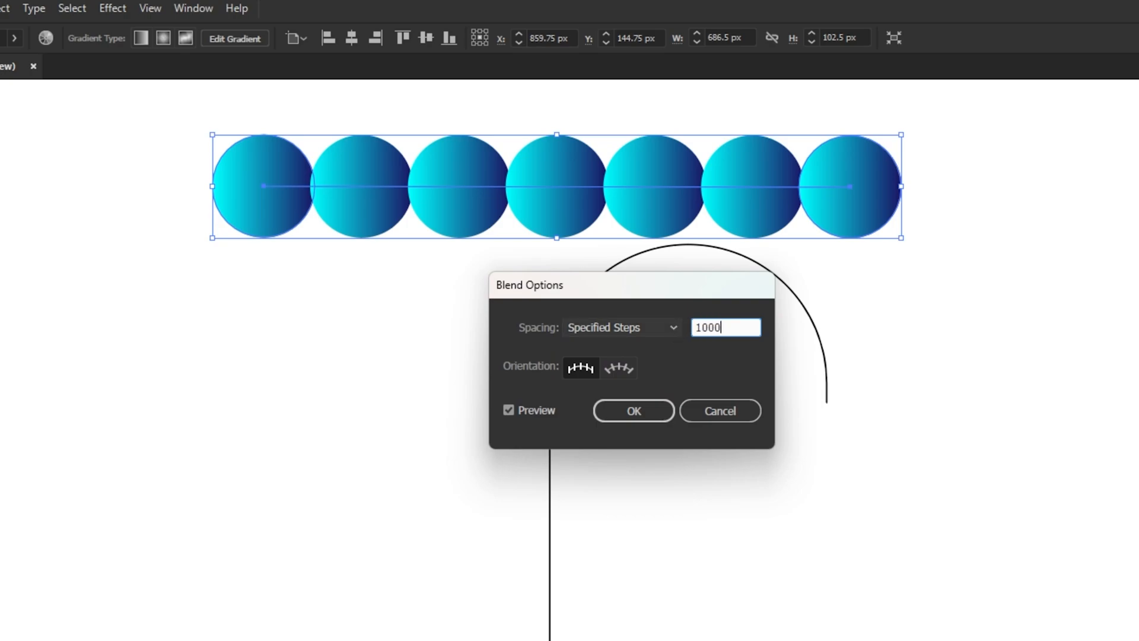
pyautogui.click(653, 410)
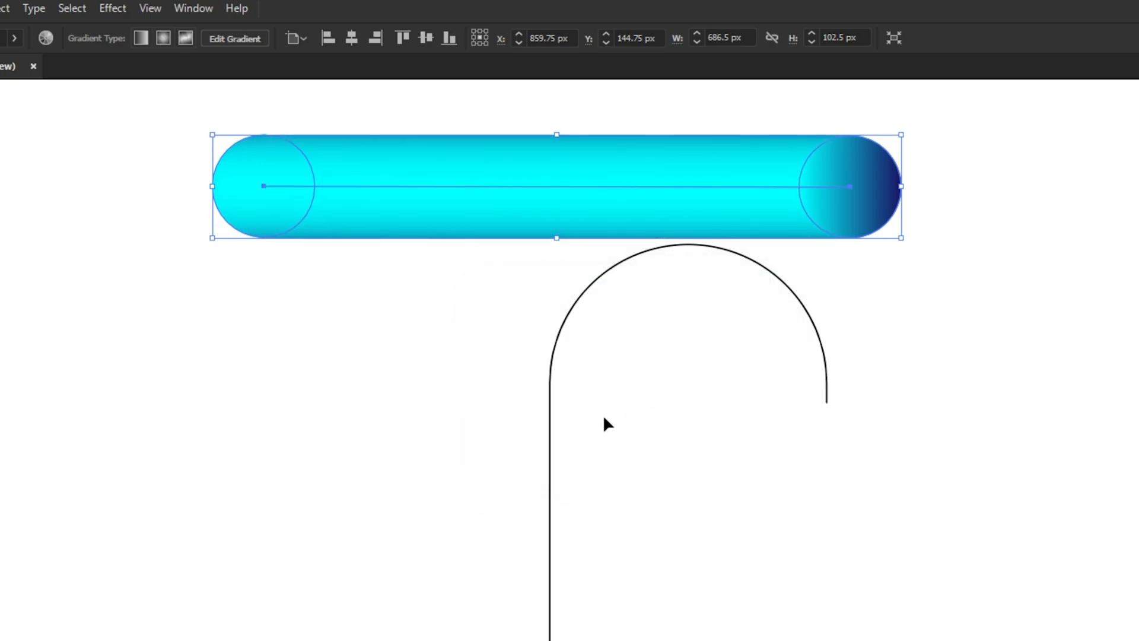
# Step: Replace the blend's spine with the open C path and move the resulting letter up and slightly left
pyautogui.click(507, 463)
pyautogui.moveTo(502, 113); pyautogui.dragTo(654, 380)
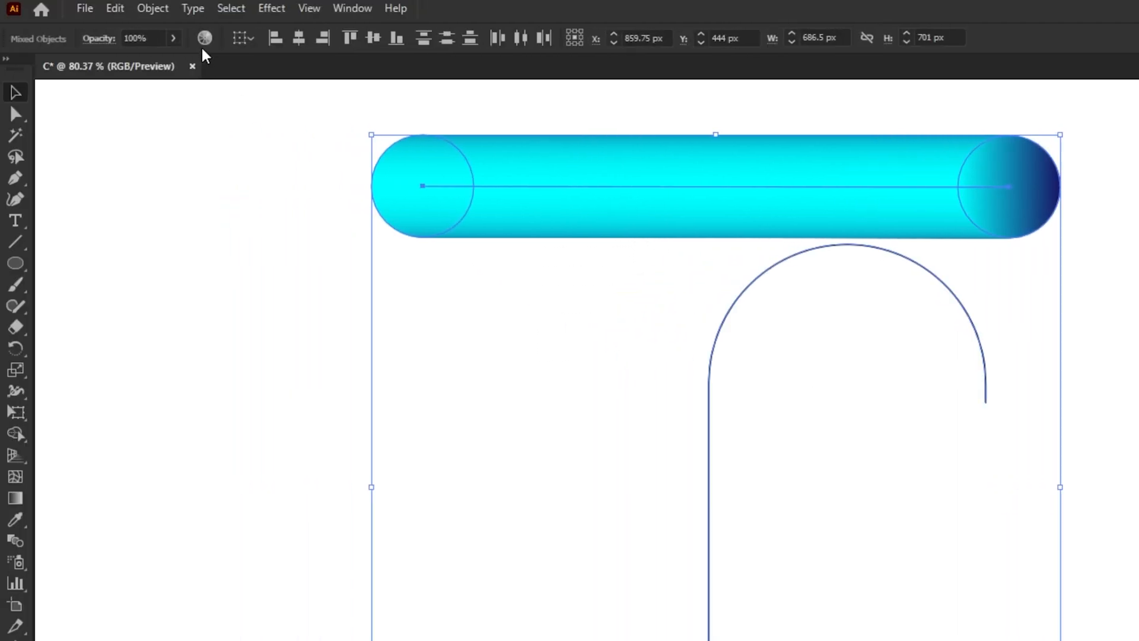
pyautogui.click(161, 11)
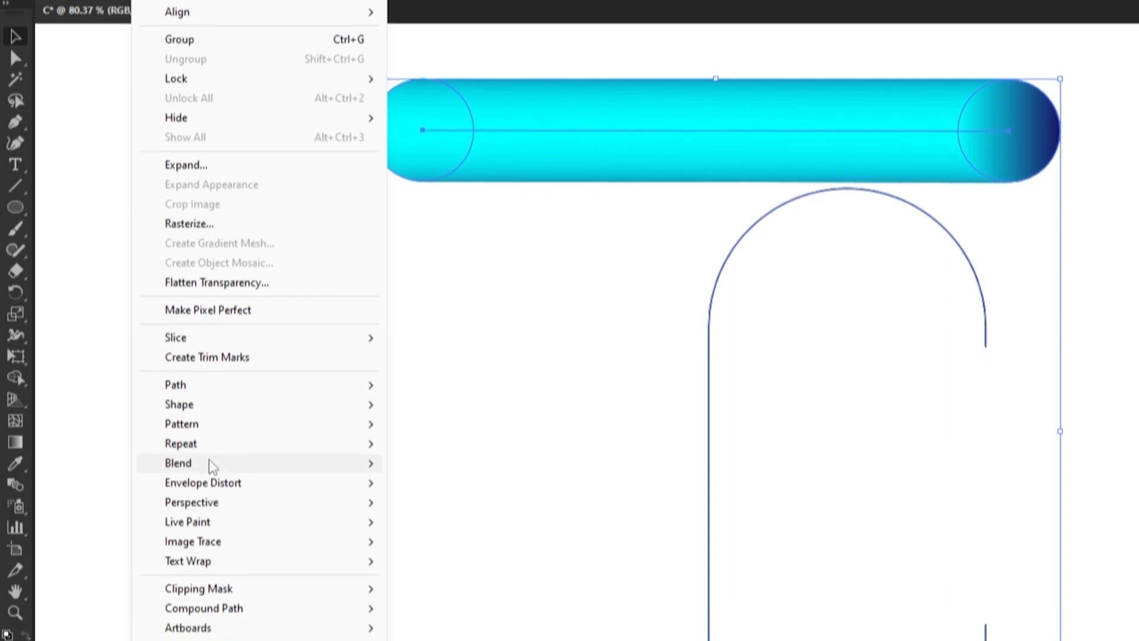
pyautogui.moveTo(213, 463)
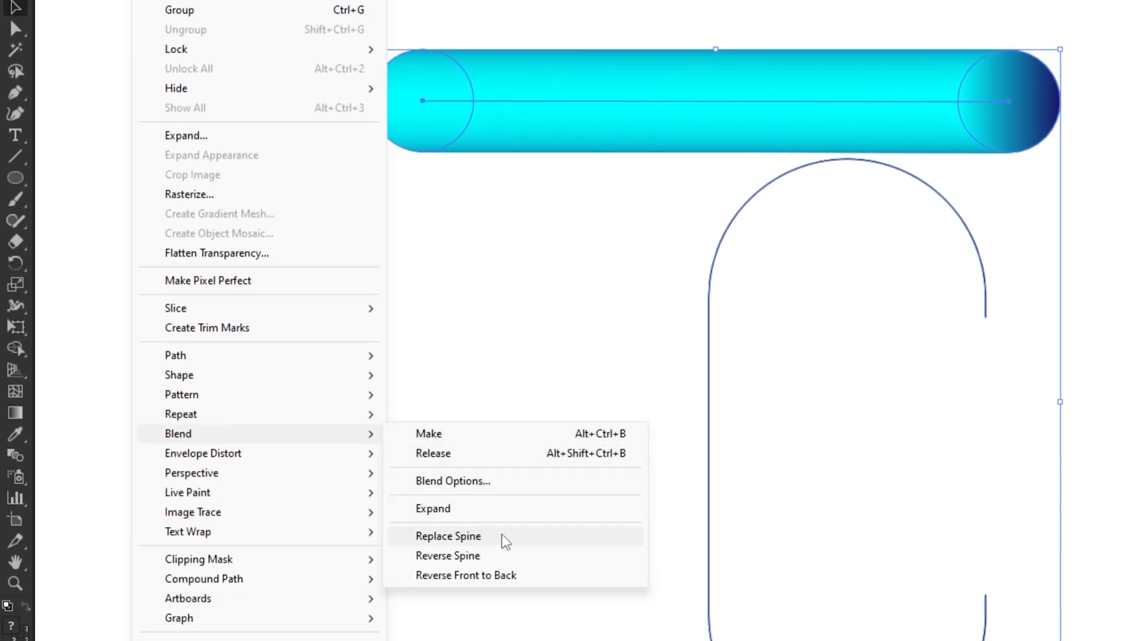
pyautogui.click(505, 536)
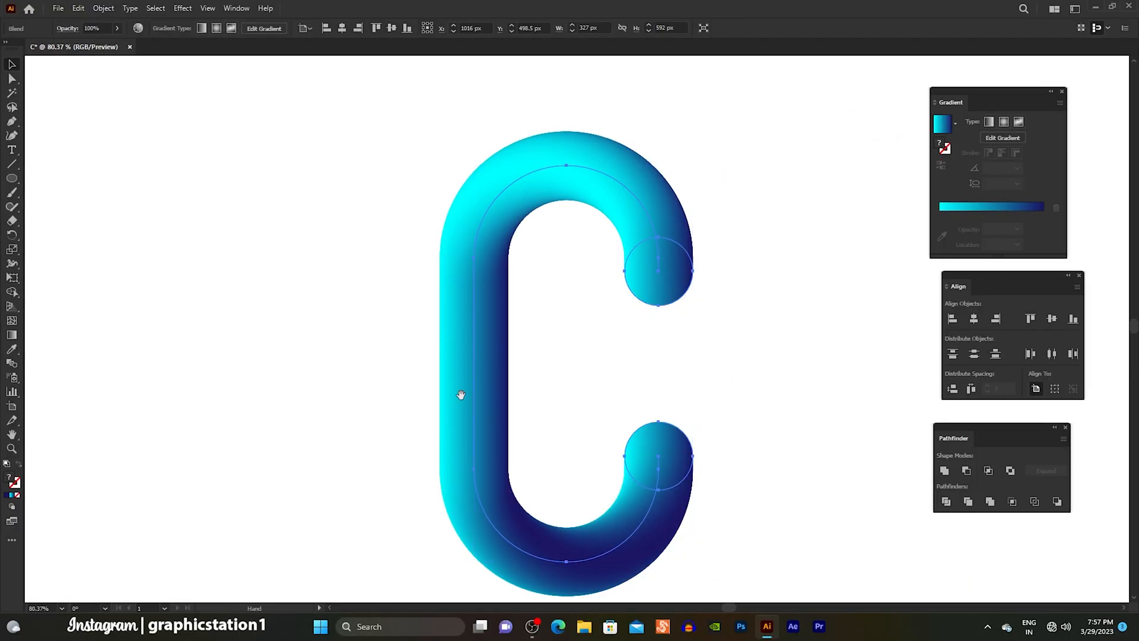
pyautogui.moveTo(514, 390); pyautogui.dragTo(492, 353)
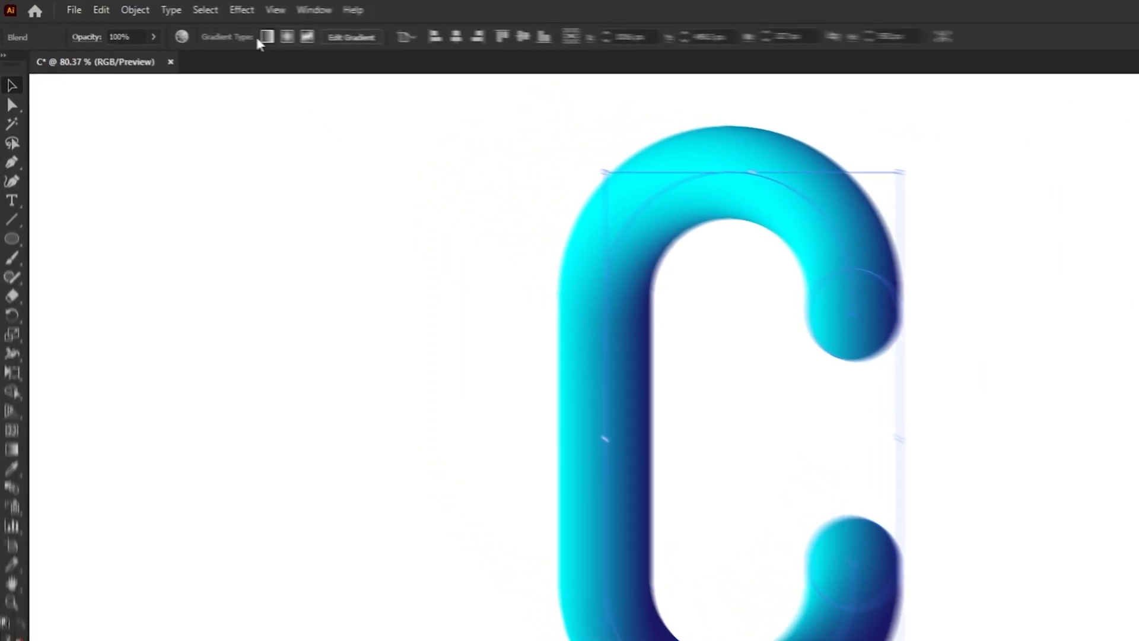
# Step: Start a Roughen effect on the blended letter C with 43% relative size and 38/in detail
pyautogui.click(182, 9)
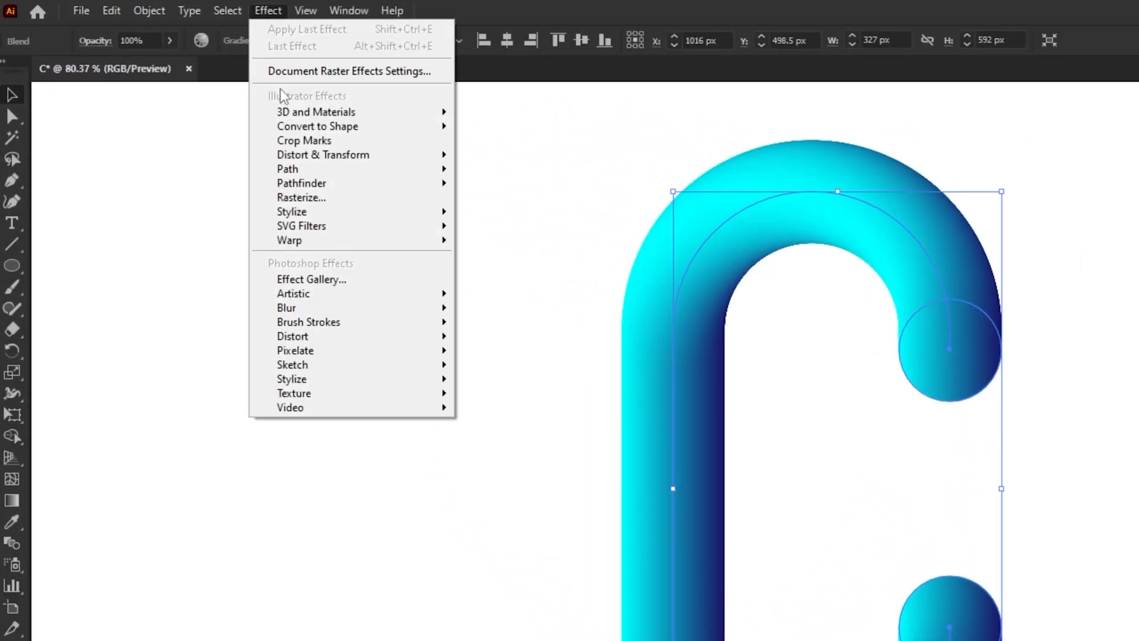
pyautogui.moveTo(353, 157)
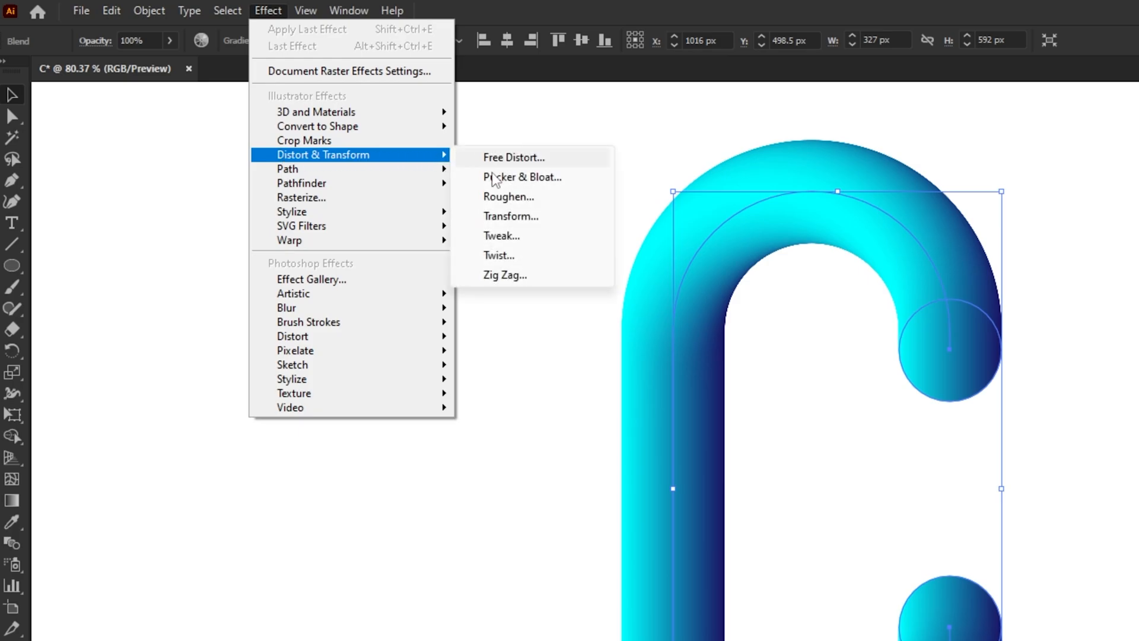
pyautogui.click(540, 200)
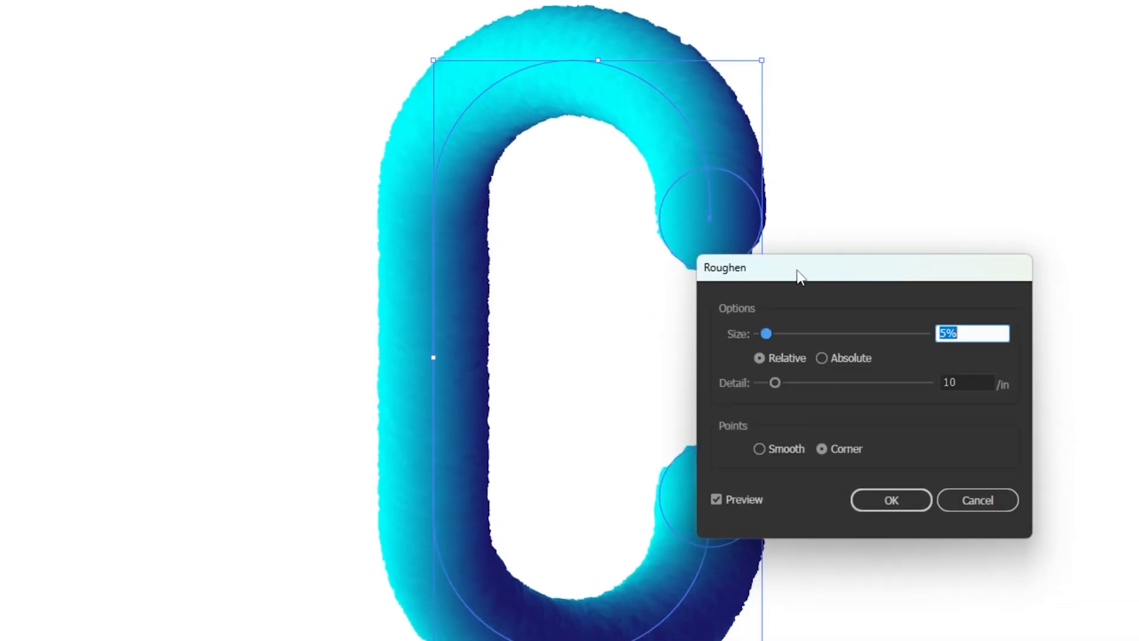
pyautogui.moveTo(799, 276); pyautogui.dragTo(890, 156)
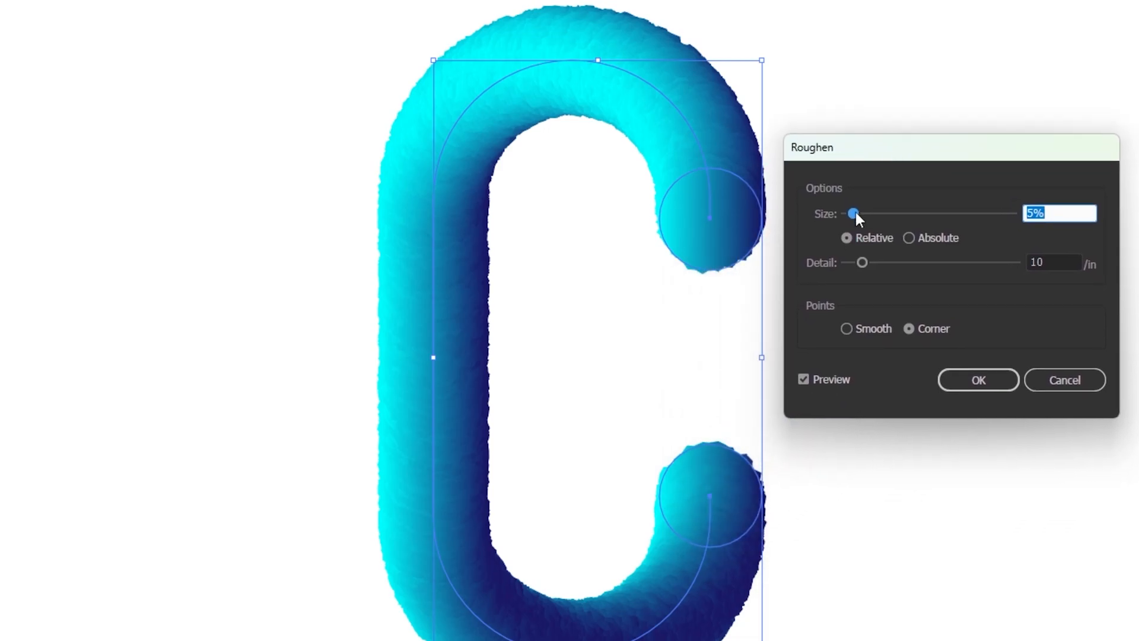
pyautogui.moveTo(915, 224); pyautogui.dragTo(919, 224)
pyautogui.moveTo(864, 263); pyautogui.dragTo(888, 263)
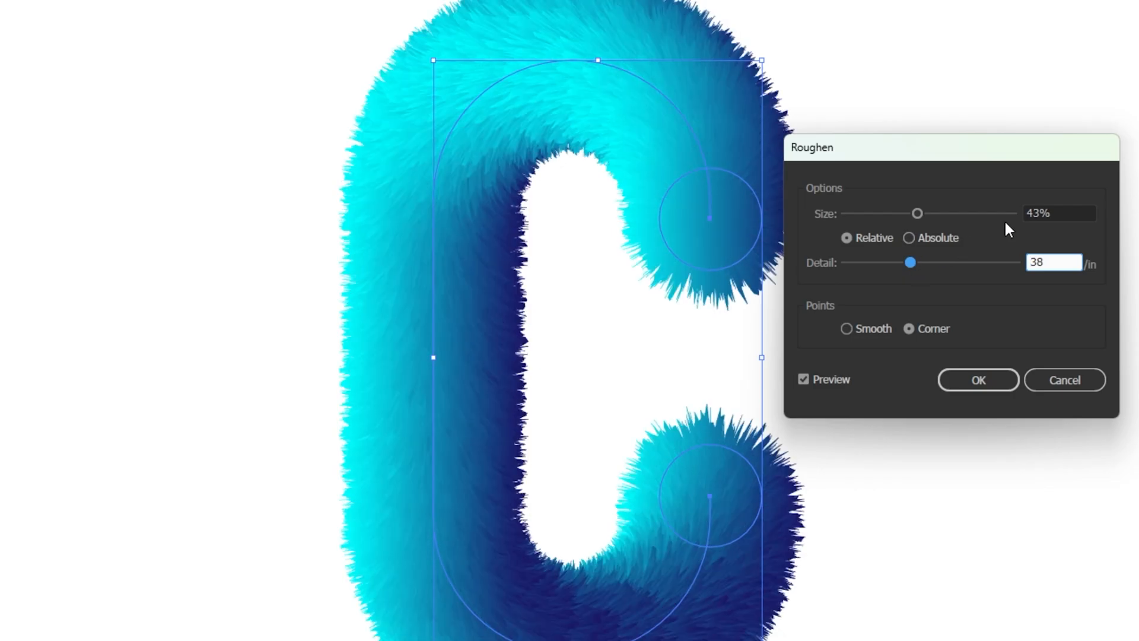
# Step: Set the Roughen size to 35% and the detail to 65/in, use smooth points, and apply the effect
pyautogui.moveTo(1054, 213); pyautogui.dragTo(1024, 211)
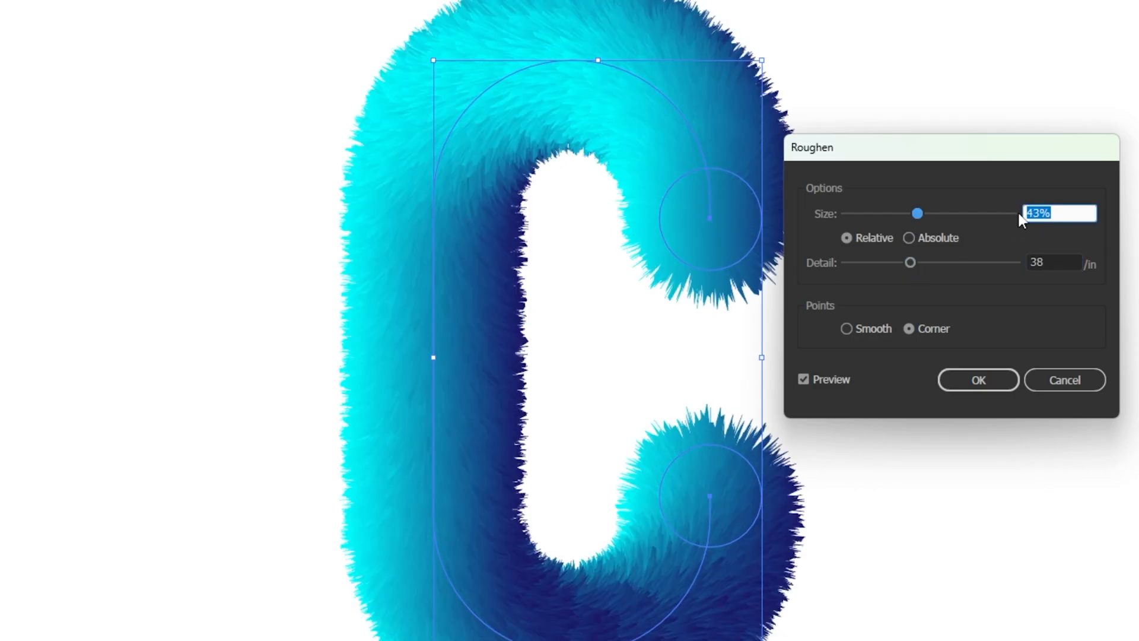
pyautogui.write('35')
pyautogui.press('Tab')
pyautogui.write('65')
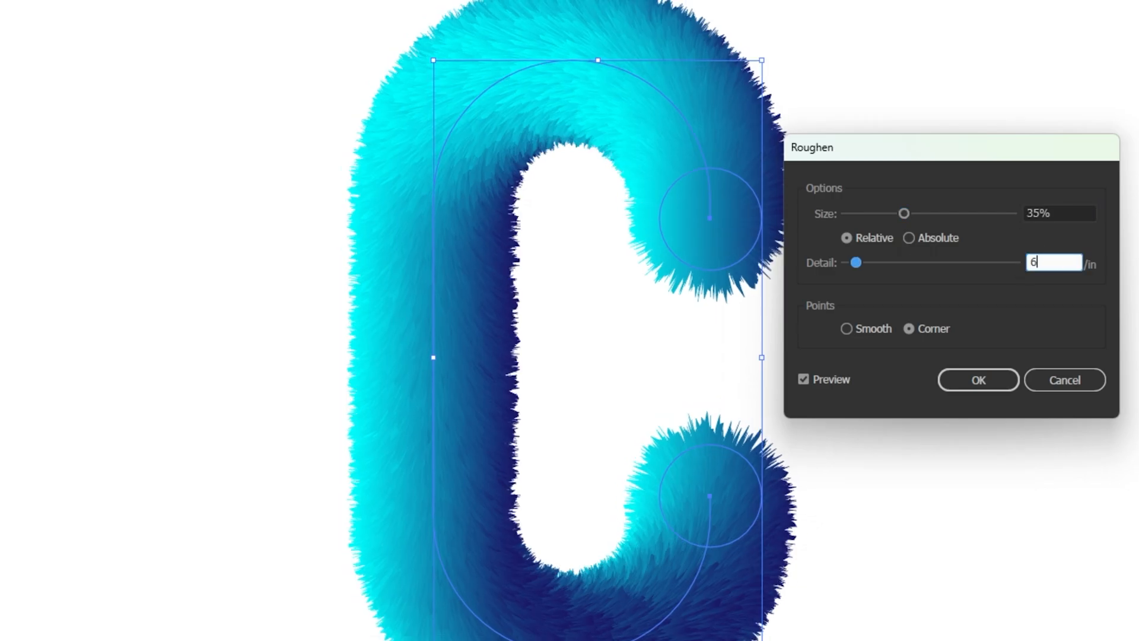
pyautogui.click(847, 326)
pyautogui.click(847, 328)
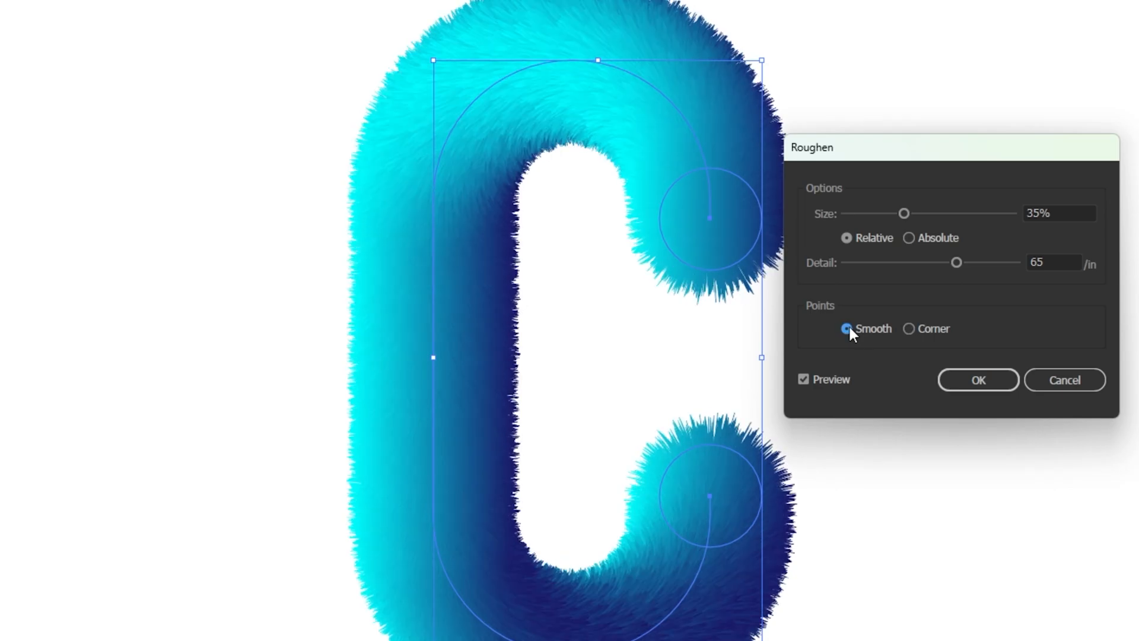
pyautogui.click(963, 383)
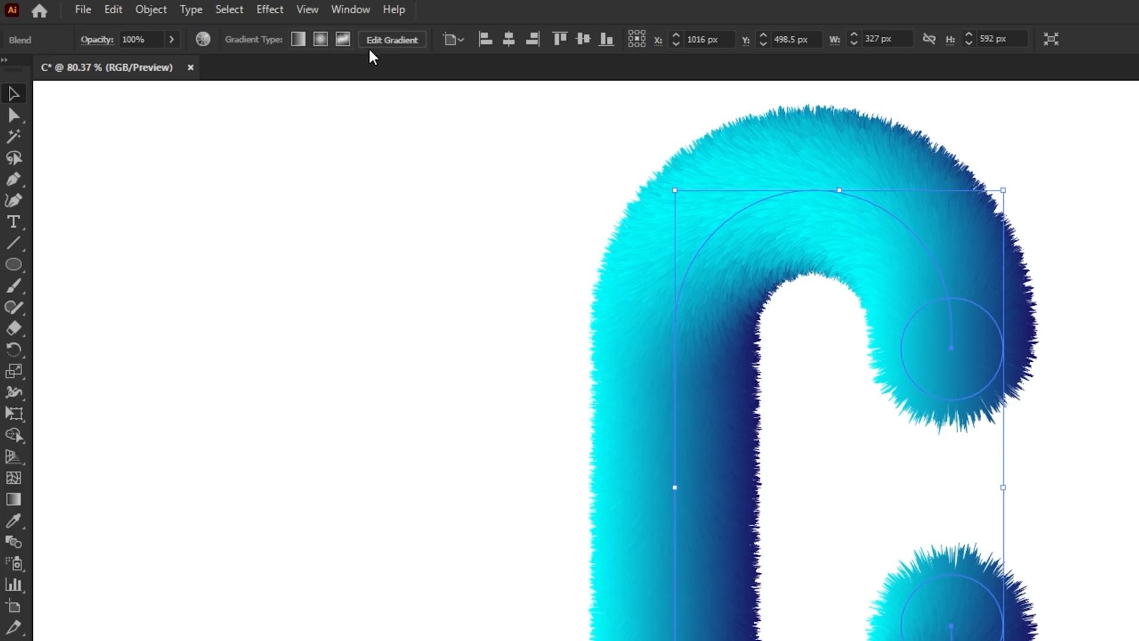
# Step: Apply a Pucker & Bloat distortion of 35% to the furry letter C and deselect it
pyautogui.click(278, 10)
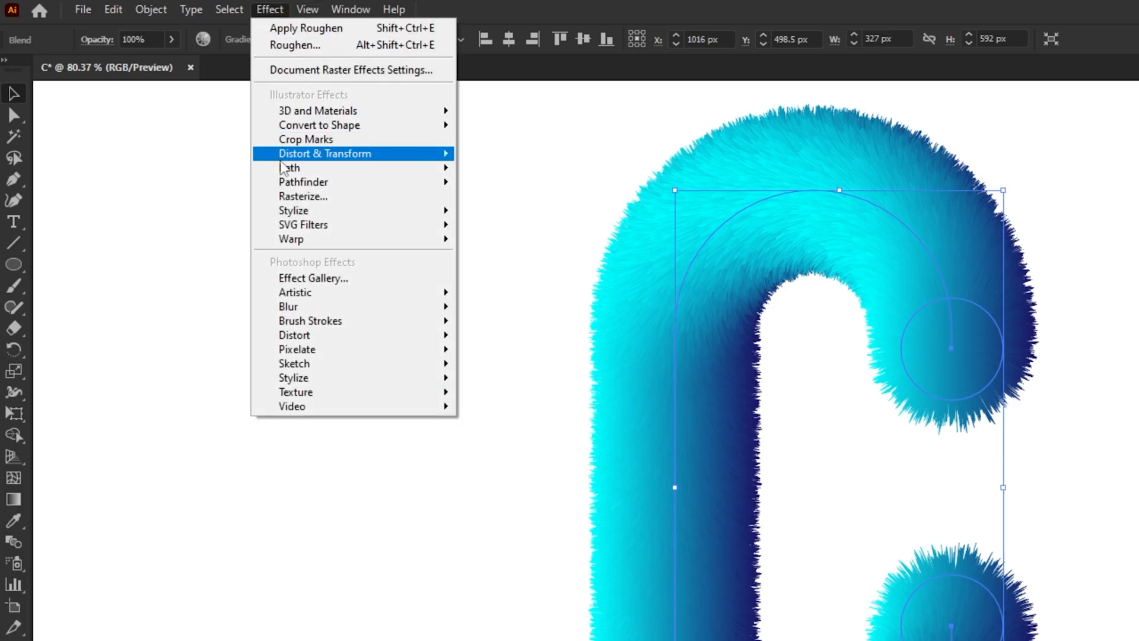
pyautogui.moveTo(411, 162)
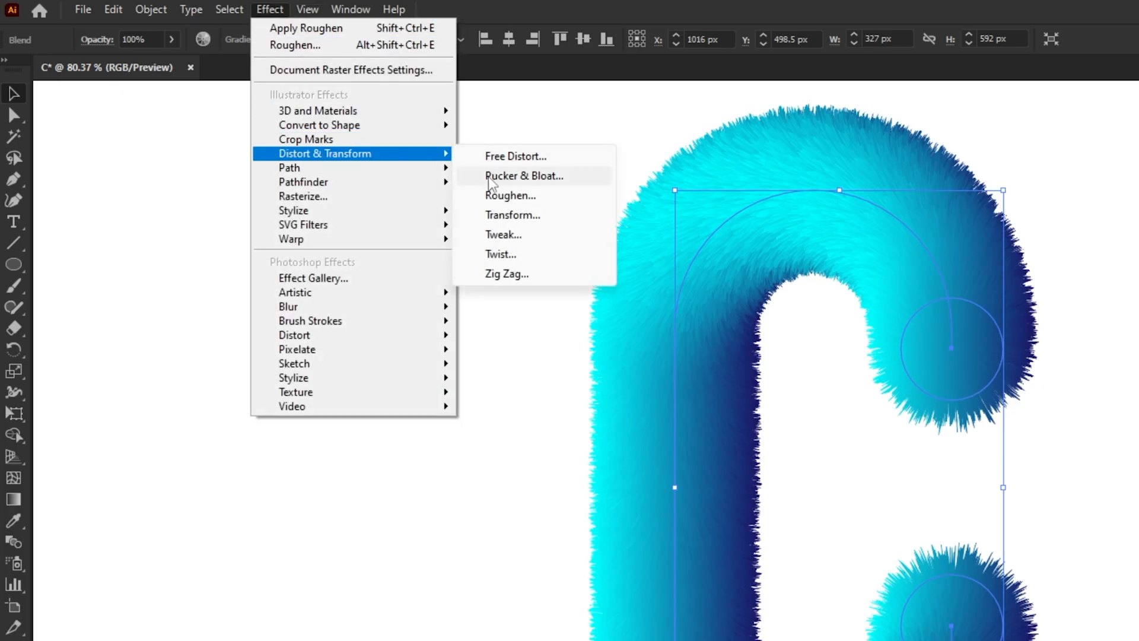
pyautogui.click(522, 175)
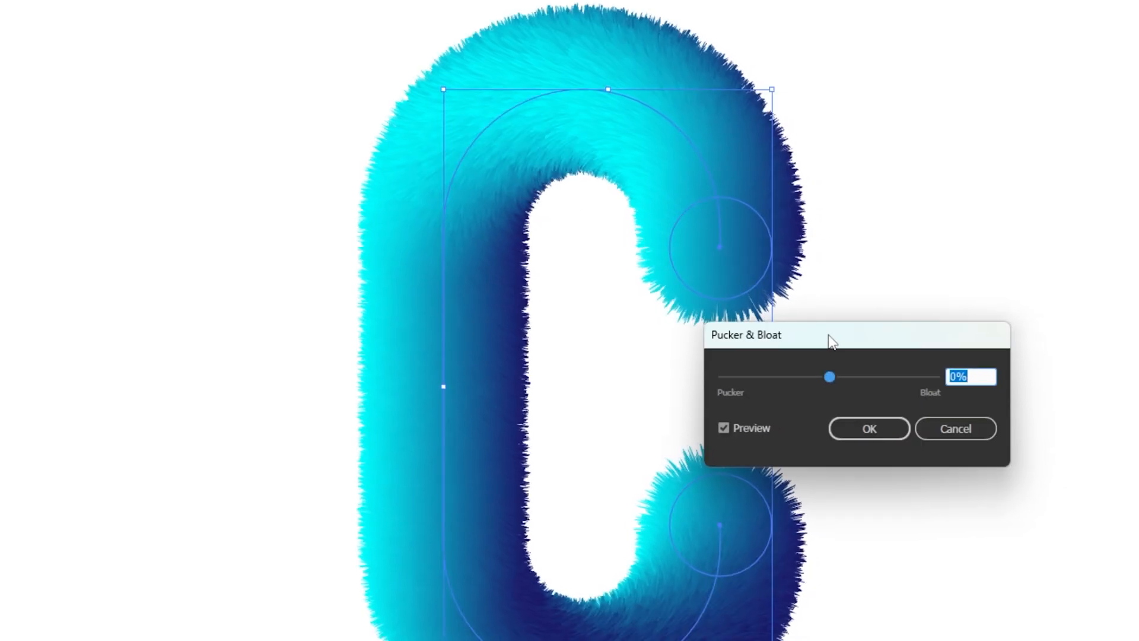
pyautogui.moveTo(831, 341); pyautogui.dragTo(921, 310)
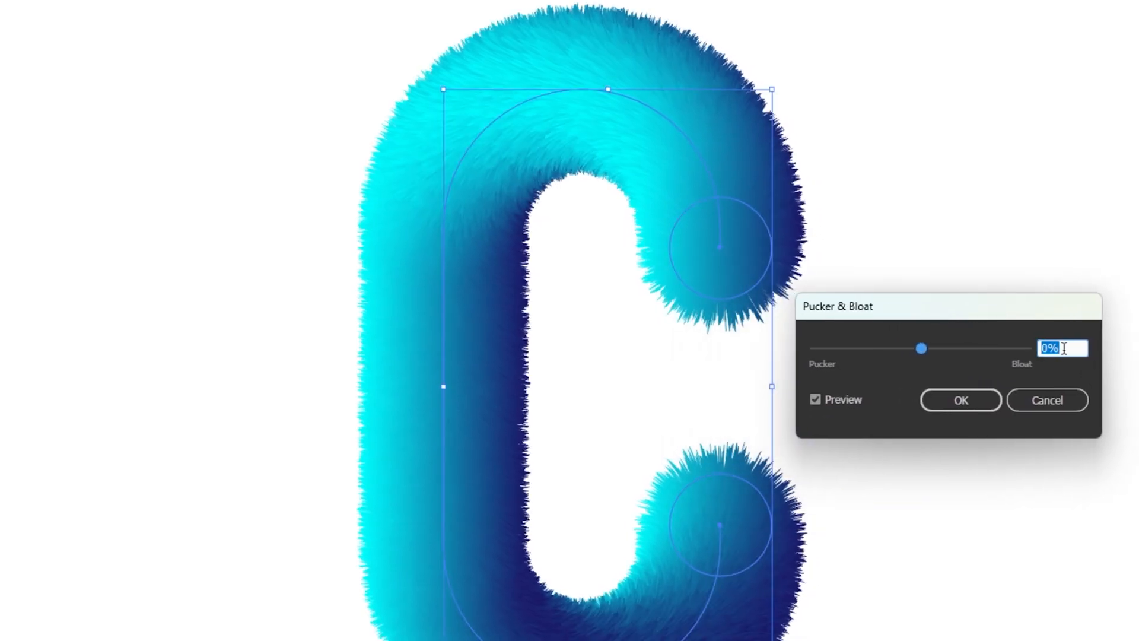
pyautogui.write('35')
pyautogui.click(969, 393)
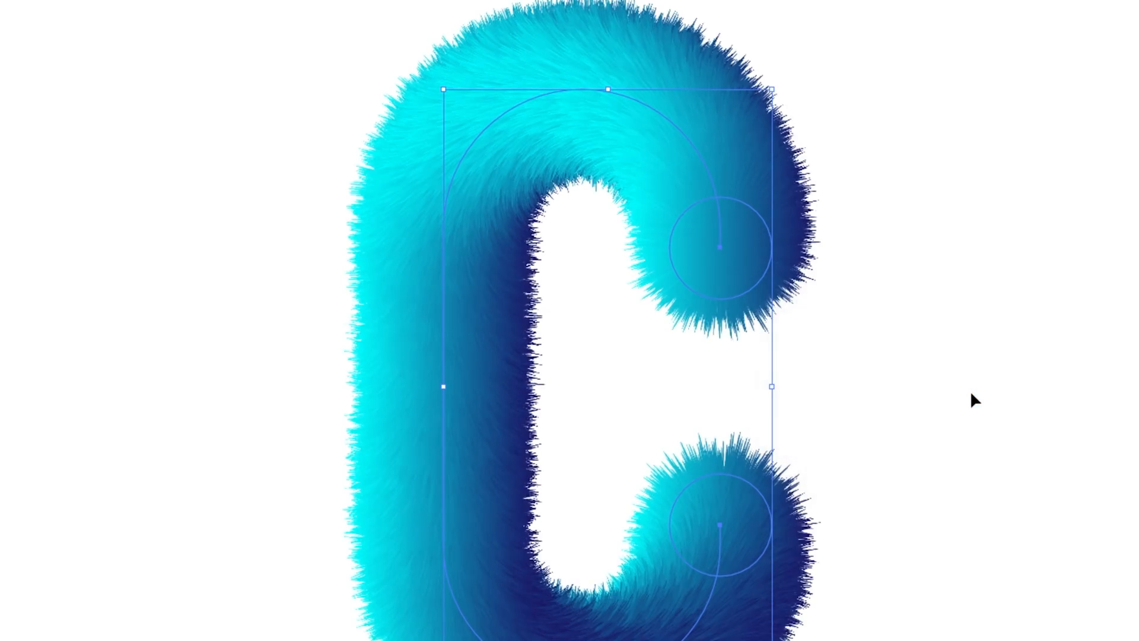
pyautogui.click(971, 359)
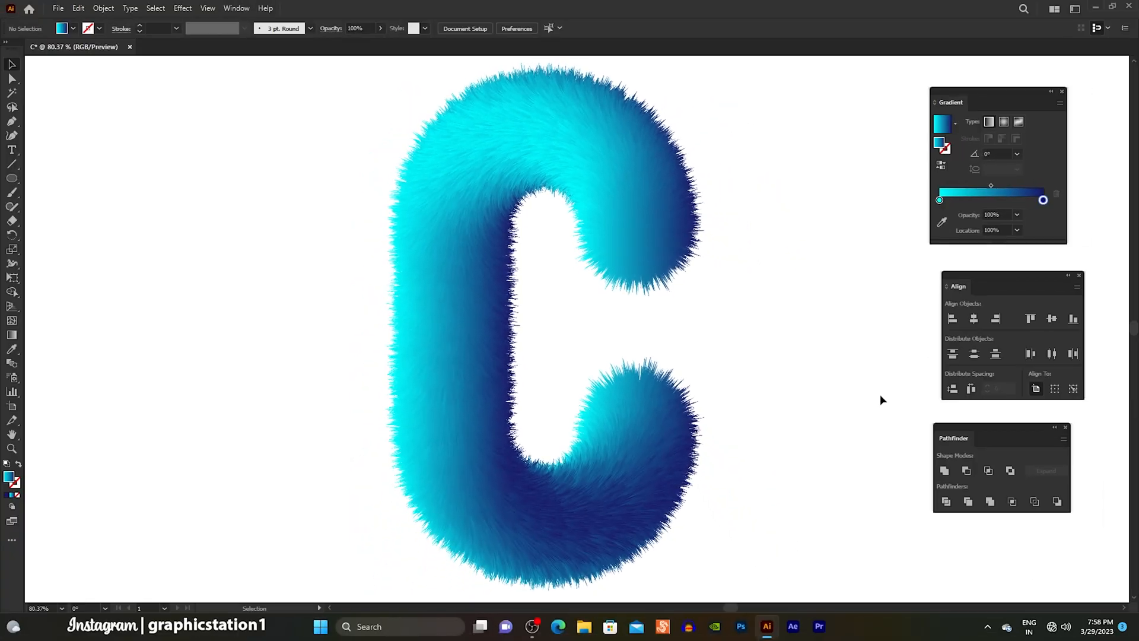